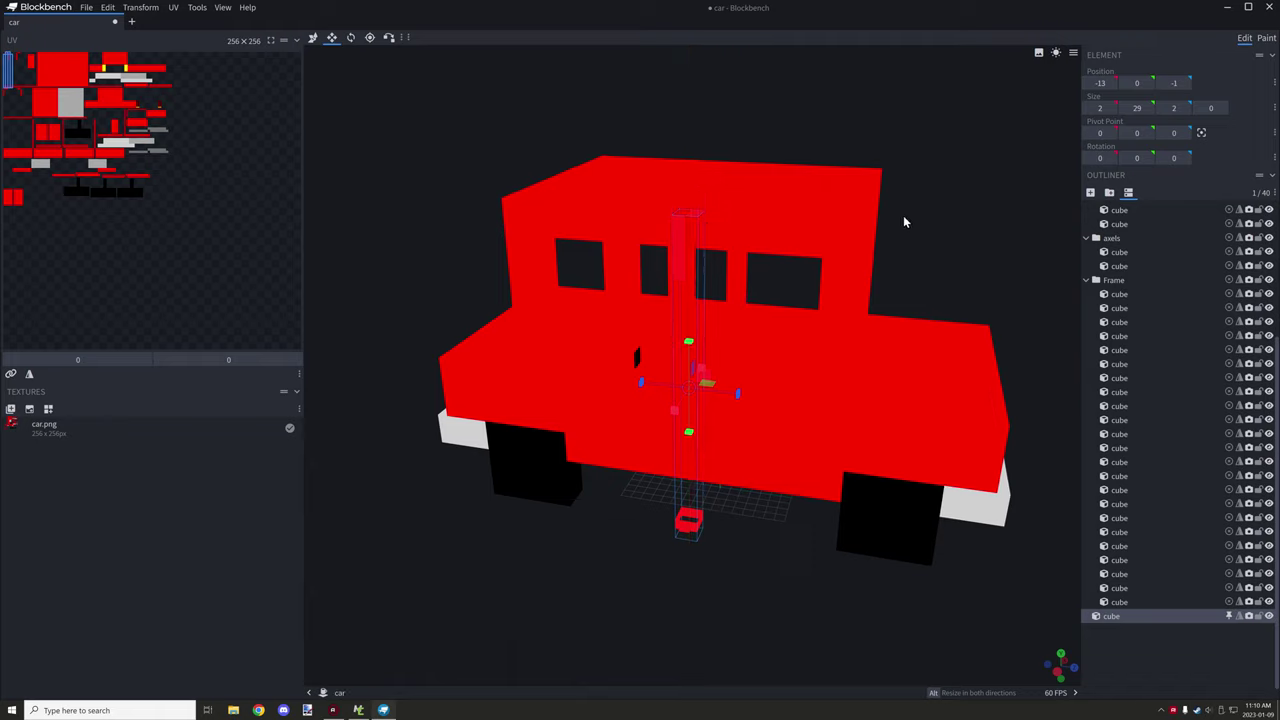
- Switch to MCreator and set the height of the car entity's model bounding box to 1.812
{"action": "left_click_drag", "start_coordinate": [938, 245], "coordinate": [905, 215]}
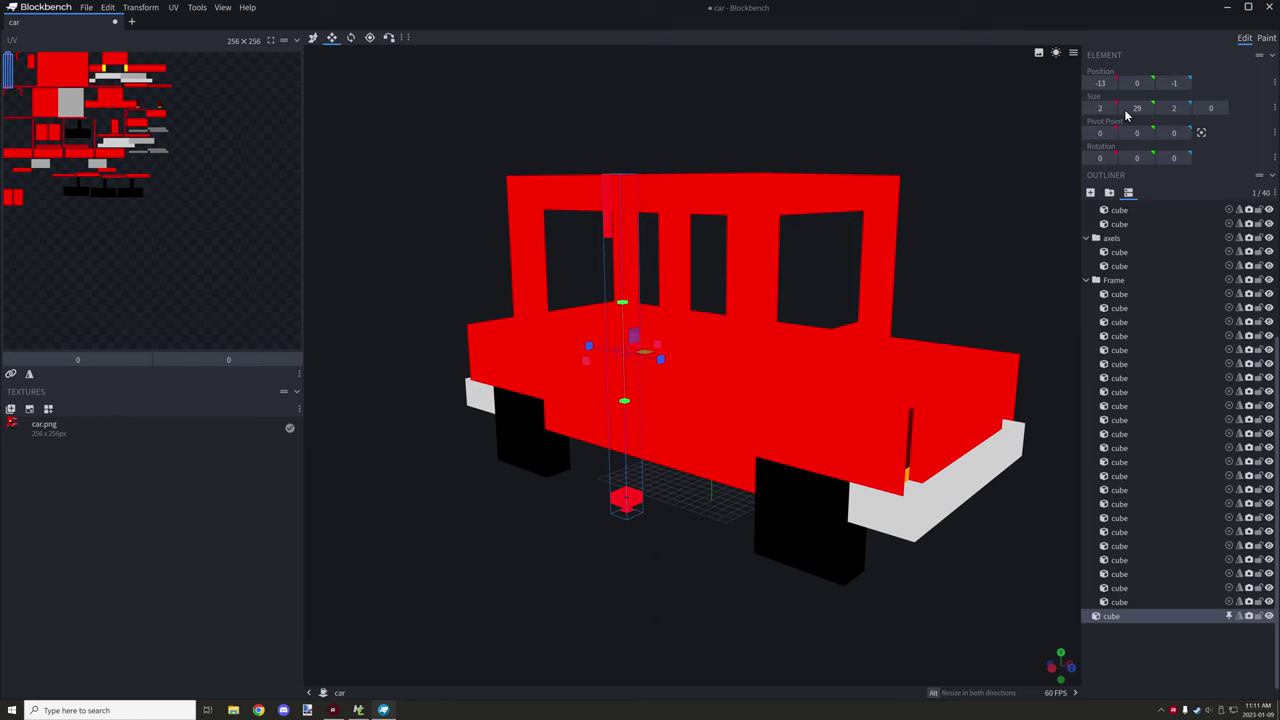
{"action": "left_click_drag", "start_coordinate": [958, 168], "coordinate": [1015, 170]}
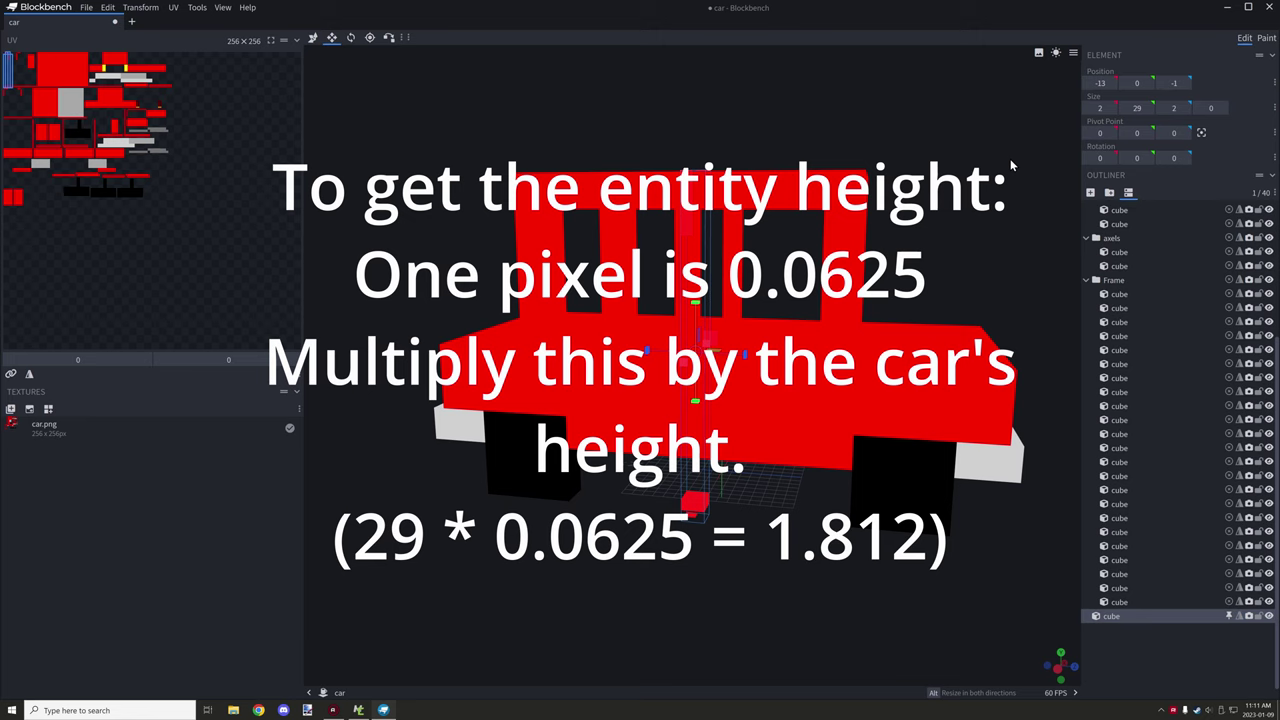
{"action": "left_click_drag", "start_coordinate": [924, 609], "coordinate": [838, 620]}
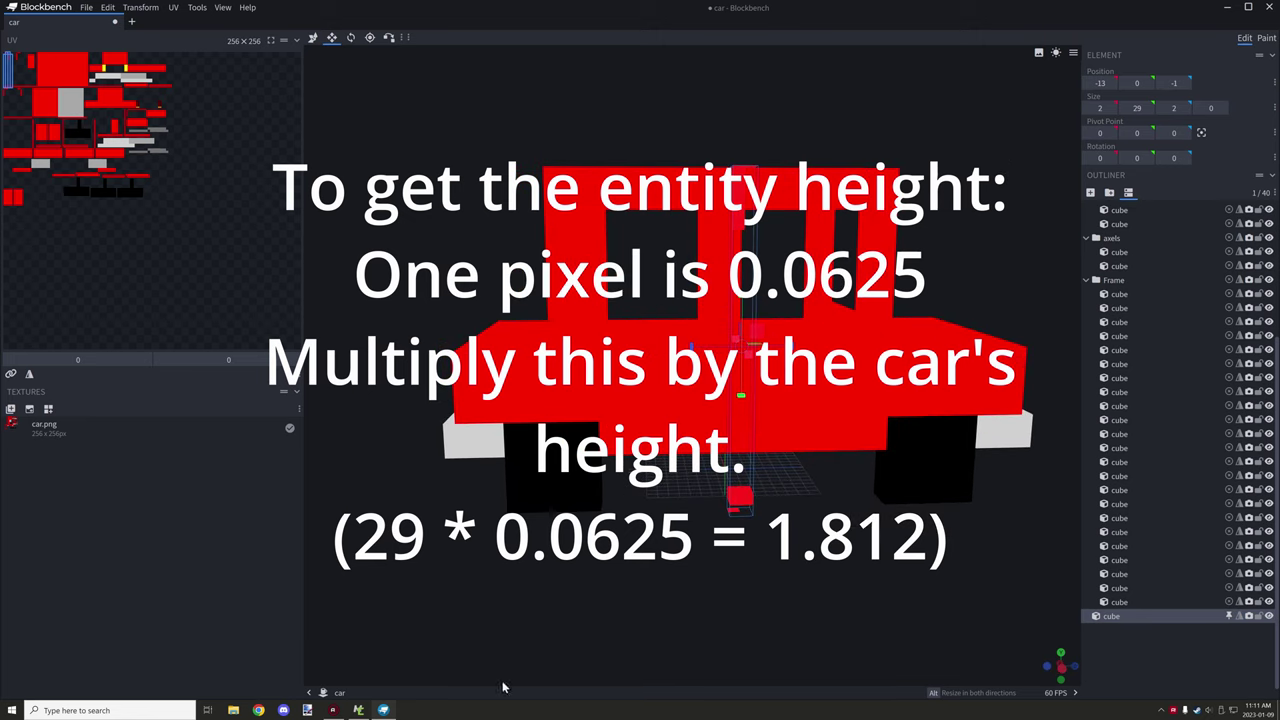
{"action": "left_click", "coordinate": [384, 710]}
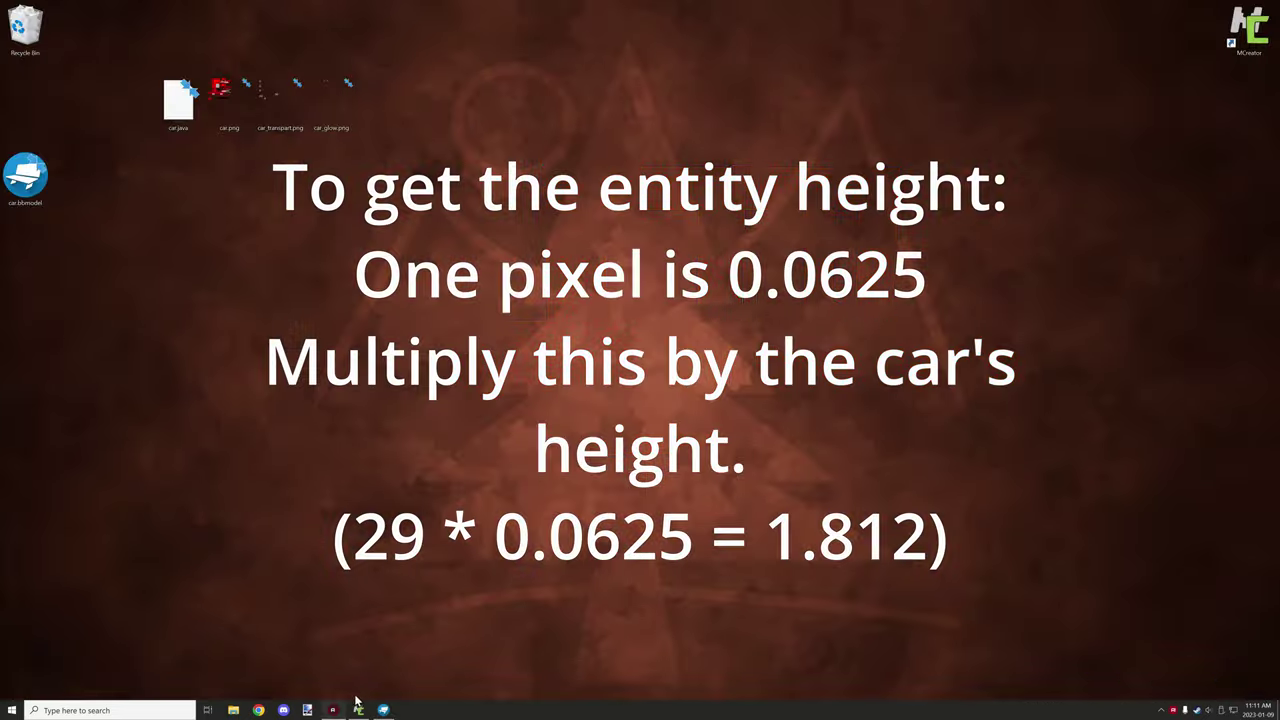
{"action": "left_click", "coordinate": [366, 711]}
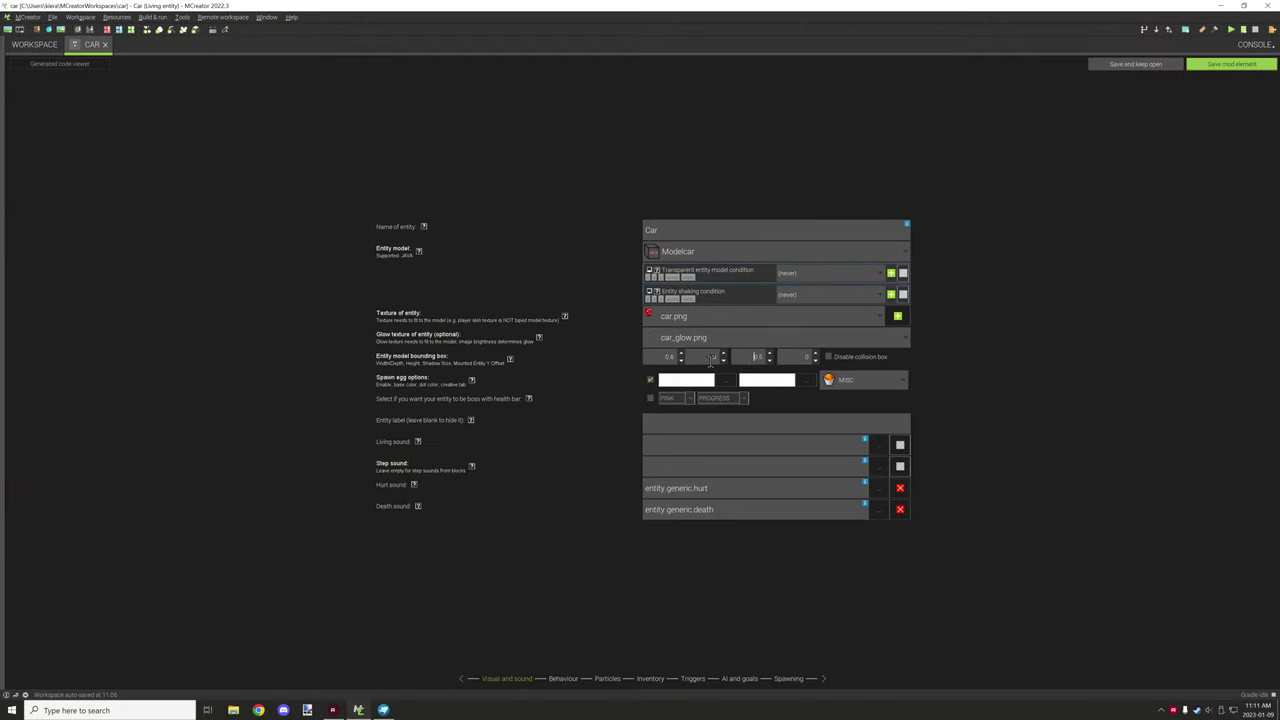
{"action": "left_click", "coordinate": [744, 357]}
{"action": "left_click_drag", "start_coordinate": [696, 356], "coordinate": [737, 362]}
{"action": "left_click", "coordinate": [706, 356]}
{"action": "key", "text": "ctrl+a"}
{"action": "type", "text": "1"}
{"action": "type", "text": "1.8"}
{"action": "type", "text": "126"}
{"action": "key", "text": "BackSpace"}
- Switch to Blockbench and hide the car's side panel below the windows to expose the interior floor
{"action": "left_click", "coordinate": [385, 716]}
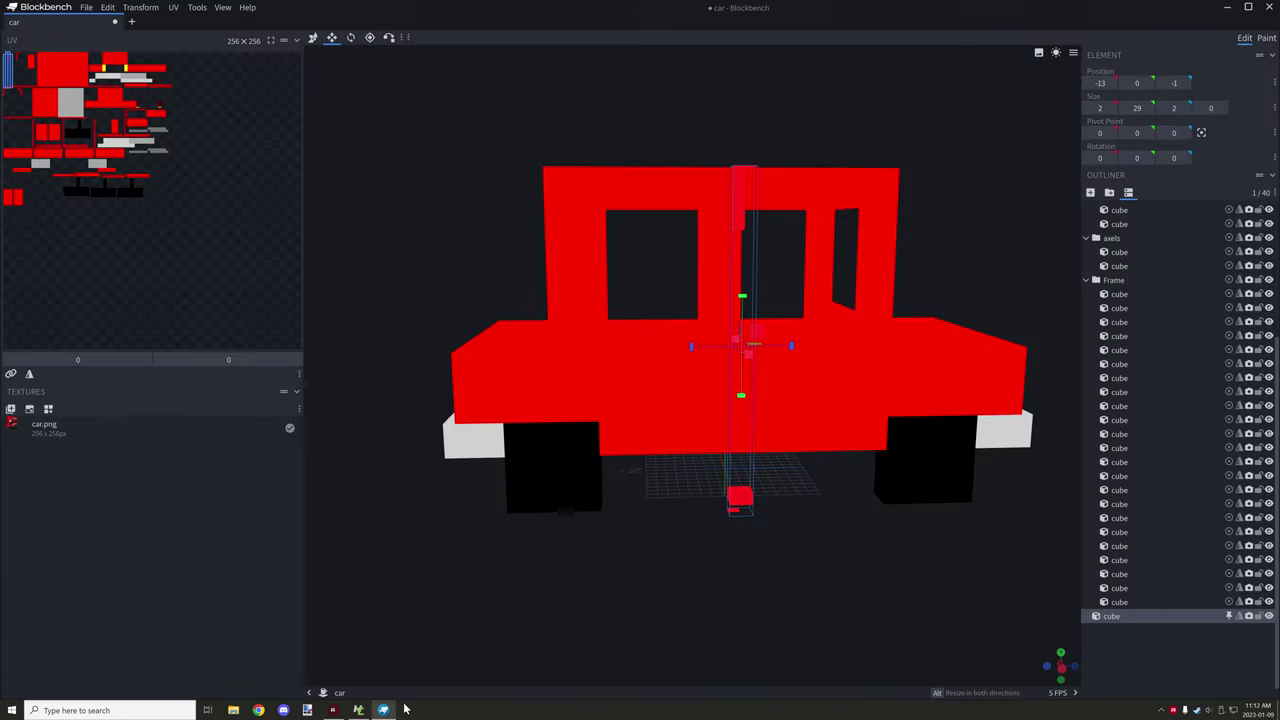
{"action": "left_click_drag", "start_coordinate": [802, 594], "coordinate": [720, 471]}
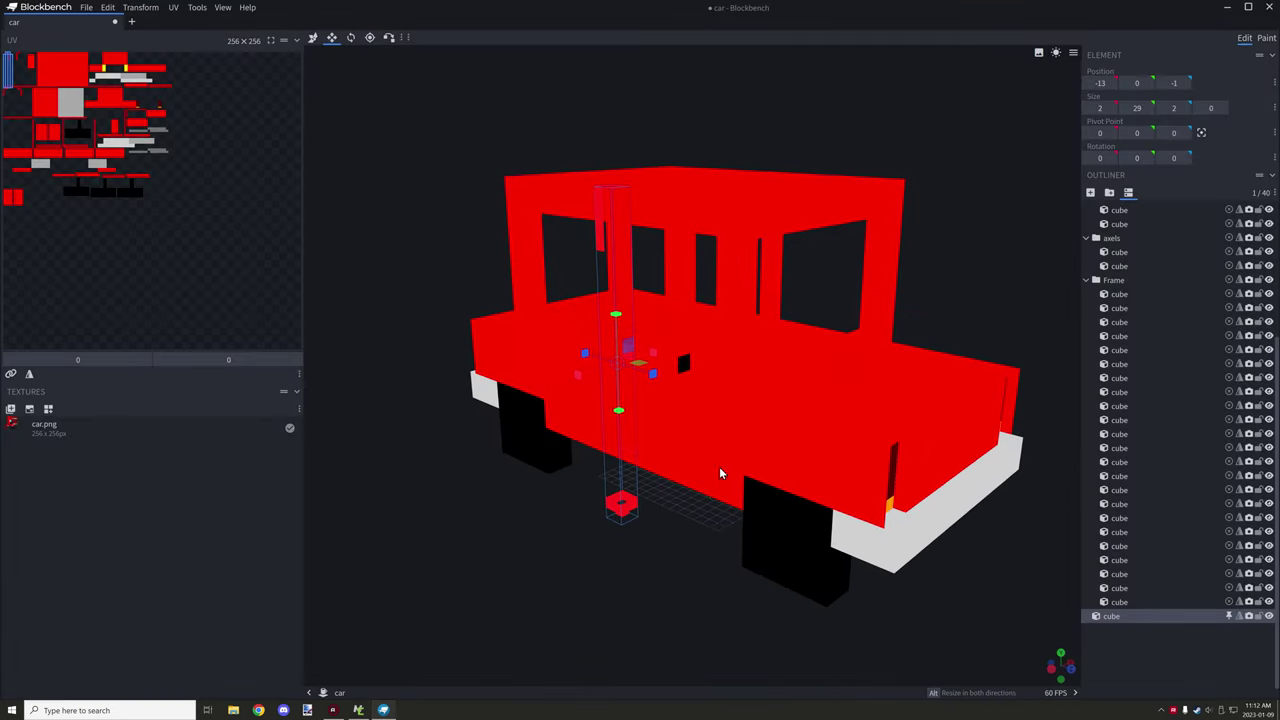
{"action": "scroll", "coordinate": [757, 365], "scroll_direction": "up", "scroll_amount": 4}
{"action": "left_click_drag", "start_coordinate": [663, 634], "coordinate": [684, 600]}
{"action": "left_click", "coordinate": [675, 460]}
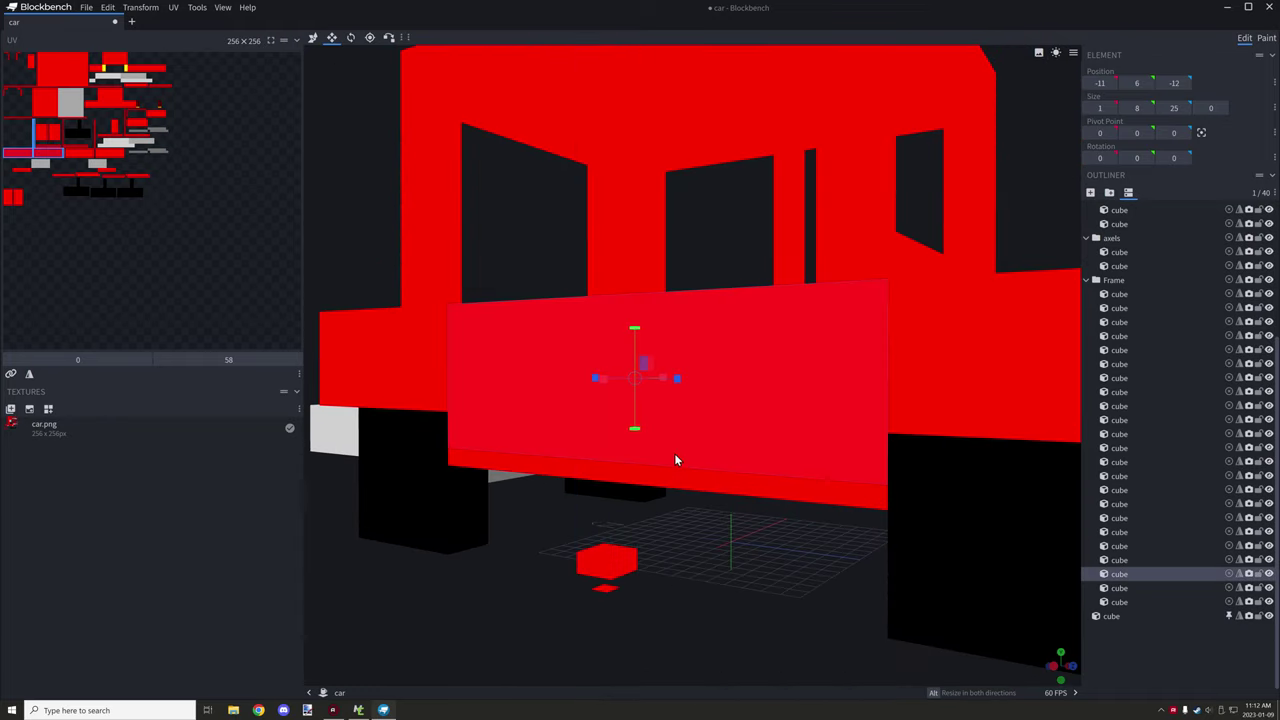
{"action": "left_click", "coordinate": [1268, 574]}
{"action": "left_click_drag", "start_coordinate": [800, 645], "coordinate": [733, 619]}
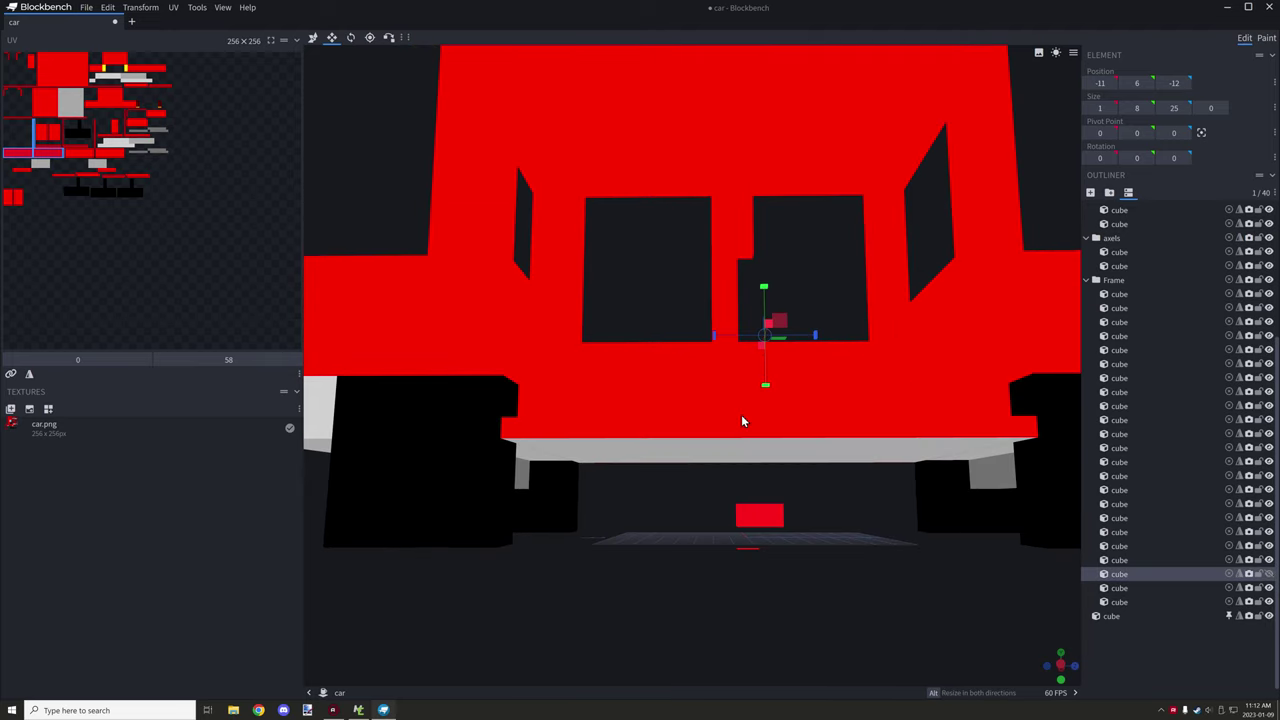
{"action": "left_click", "coordinate": [745, 425]}
{"action": "left_click", "coordinate": [800, 432]}
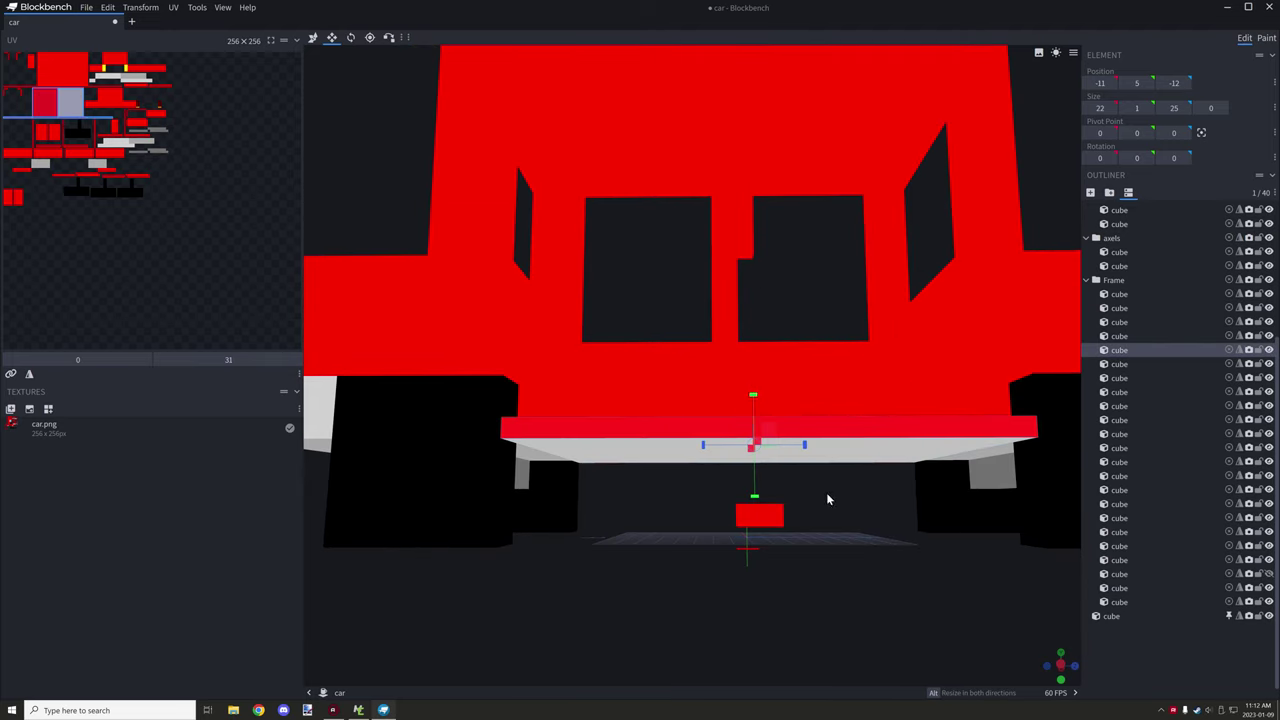
{"action": "left_click_drag", "start_coordinate": [755, 497], "coordinate": [752, 450]}
{"action": "key", "text": "ctrl+z"}
- Shorten the tall measuring cube from its underside to a height of 23, starting at Y position 6
{"action": "left_click", "coordinate": [769, 526]}
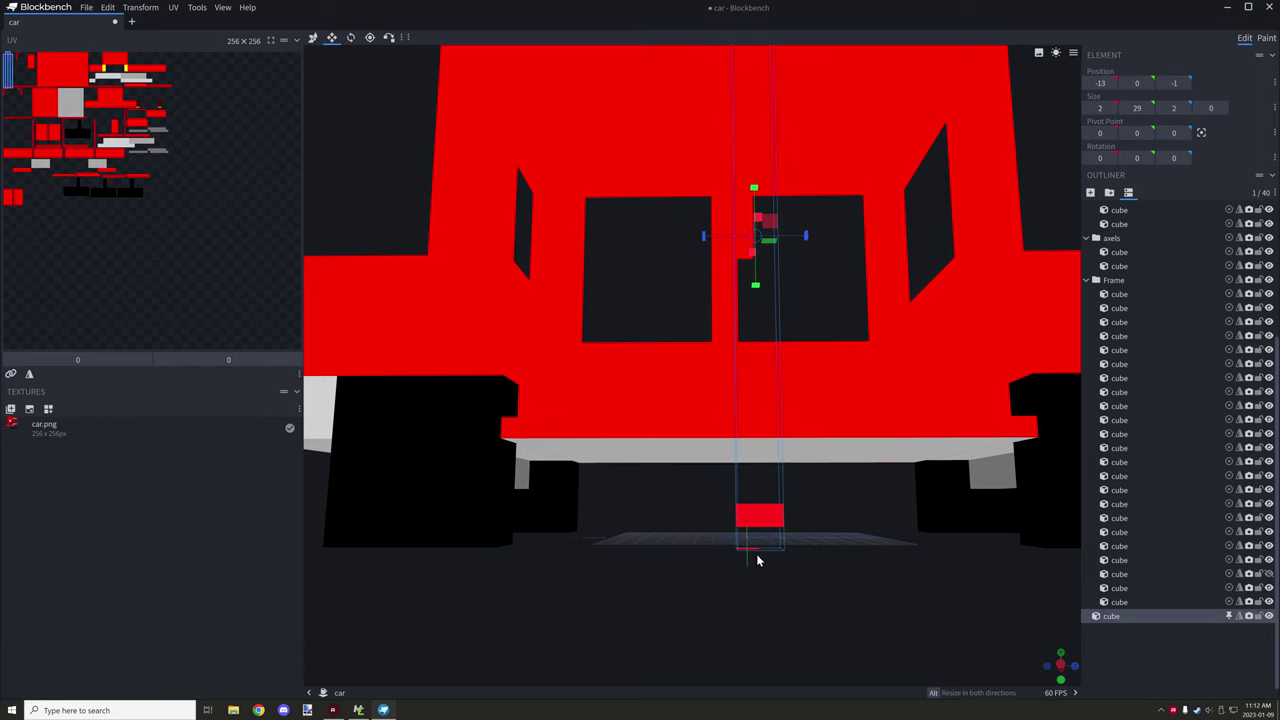
{"action": "left_click_drag", "start_coordinate": [757, 280], "coordinate": [752, 167]}
{"action": "left_click_drag", "start_coordinate": [894, 582], "coordinate": [789, 621]}
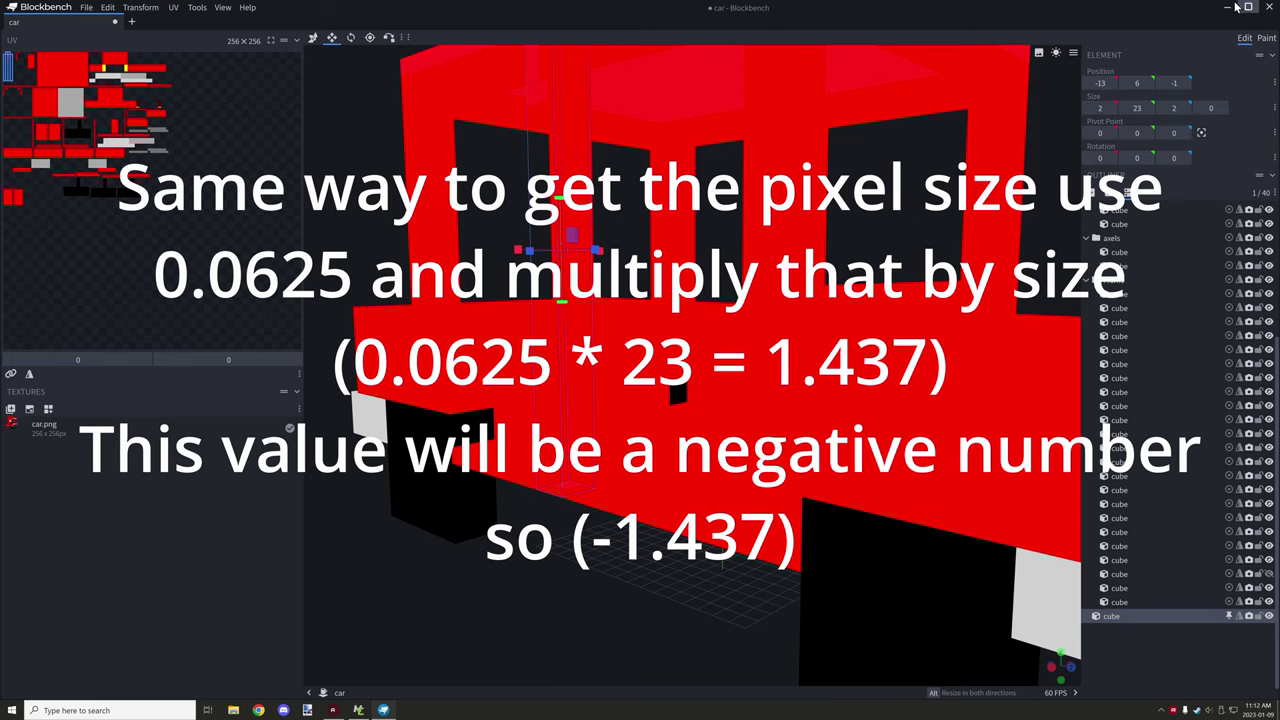
- Close Blockbench without saving the model and set the car entity's mounted entity Y offset to -1.437 in MCreator
{"action": "left_click", "coordinate": [1268, 7]}
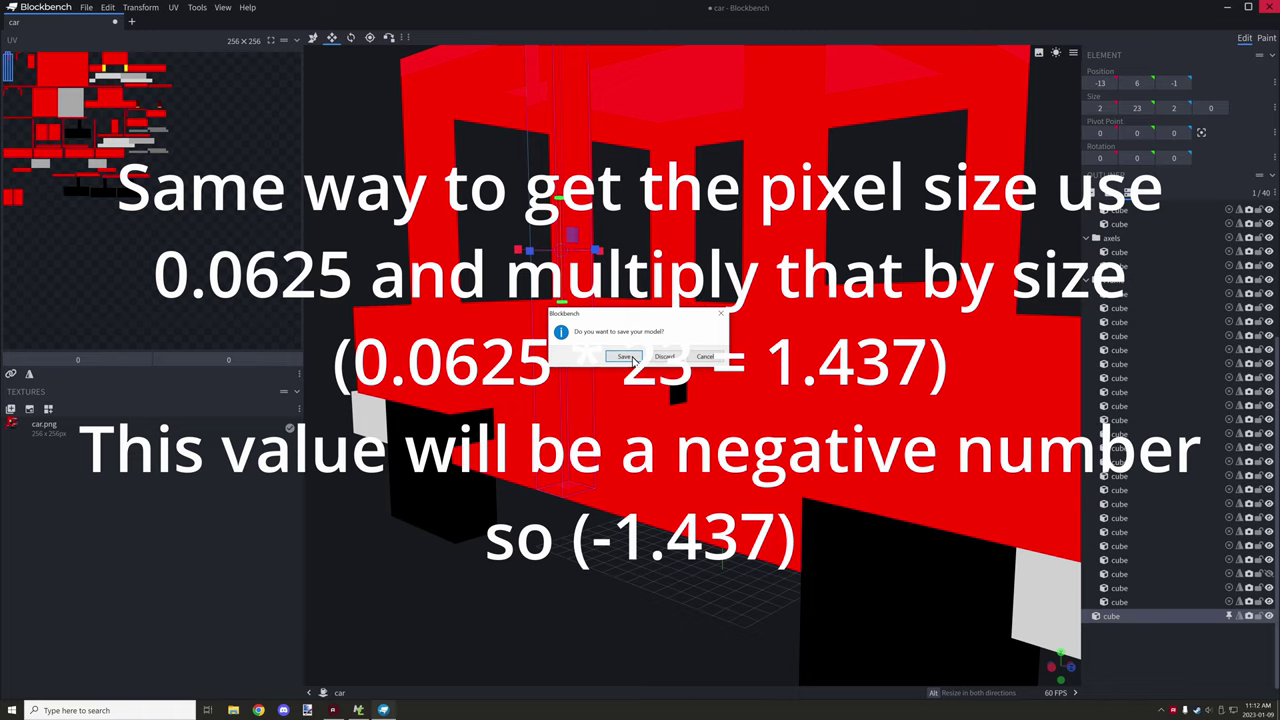
{"action": "left_click", "coordinate": [667, 358]}
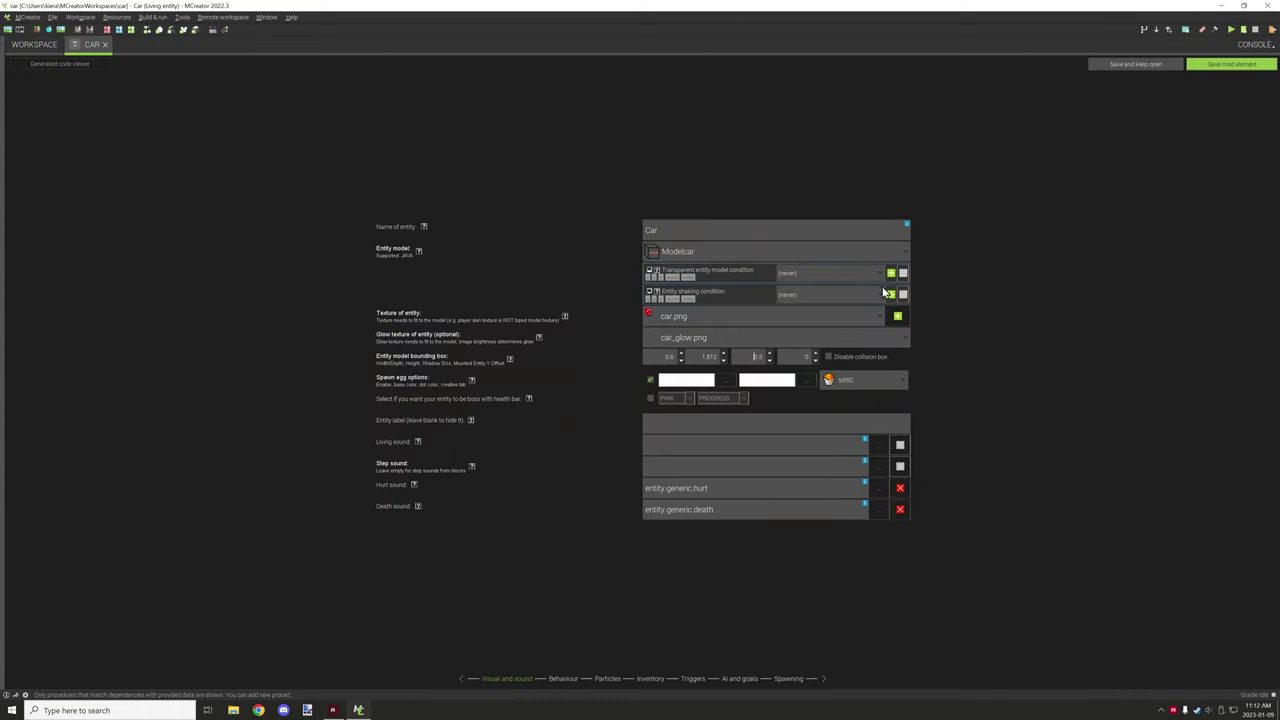
{"action": "left_click_drag", "start_coordinate": [810, 357], "coordinate": [802, 357]}
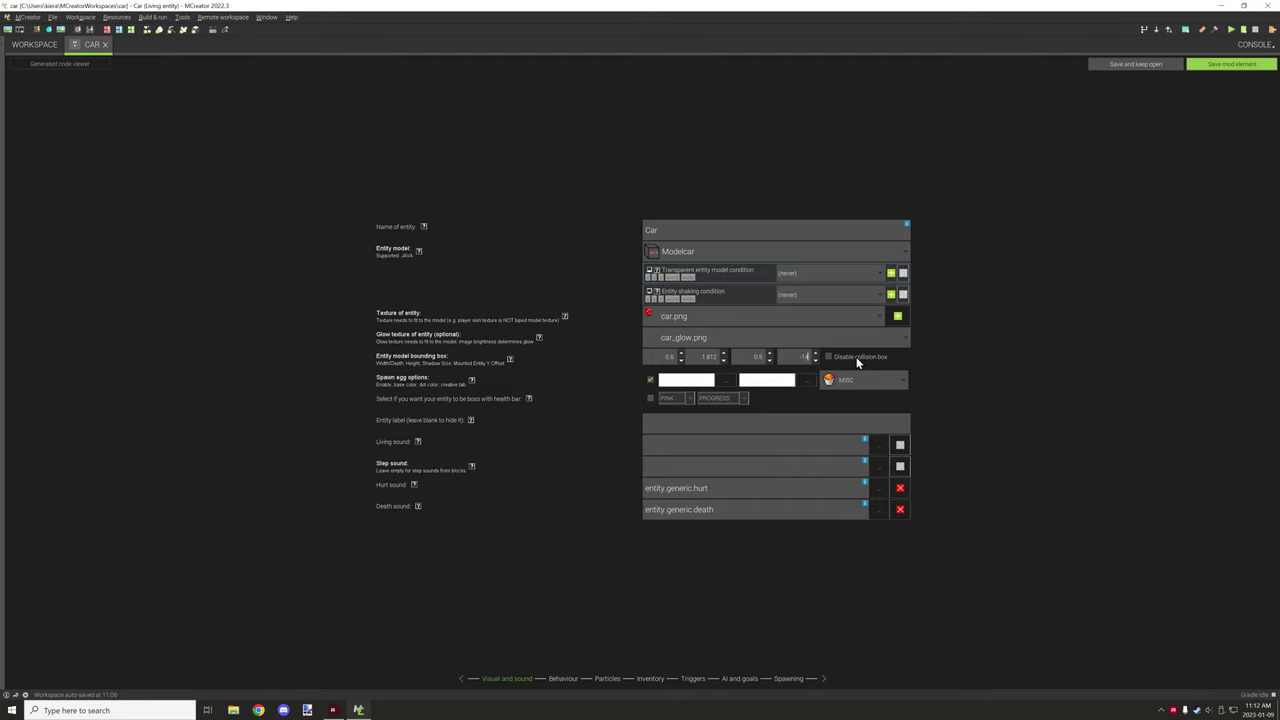
{"action": "type", "text": "-143"}
{"action": "type", "text": "7"}
{"action": "left_click_drag", "start_coordinate": [804, 357], "coordinate": [865, 361]}
{"action": "type", "text": "0-1437"}
- Delete all the default task blocks from the car entity's AI task list, leaving only the list header
{"action": "left_click", "coordinate": [652, 680]}
{"action": "left_click", "coordinate": [610, 679]}
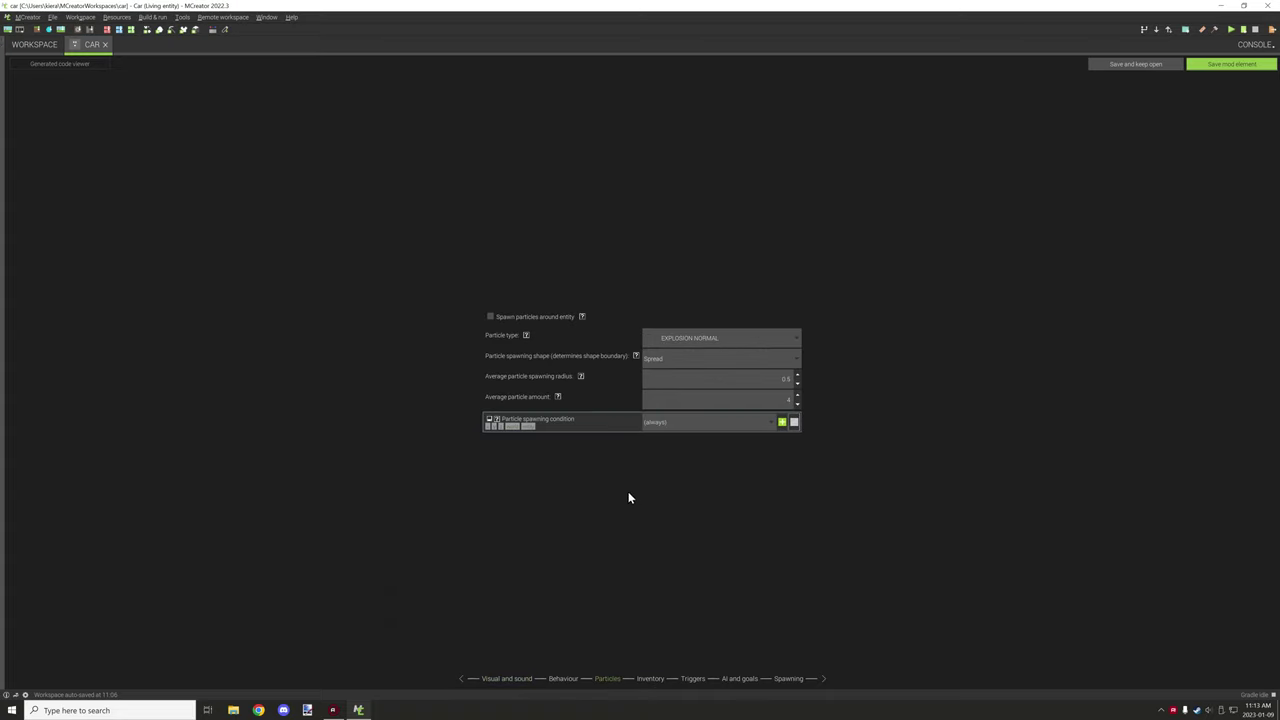
{"action": "left_click", "coordinate": [576, 682]}
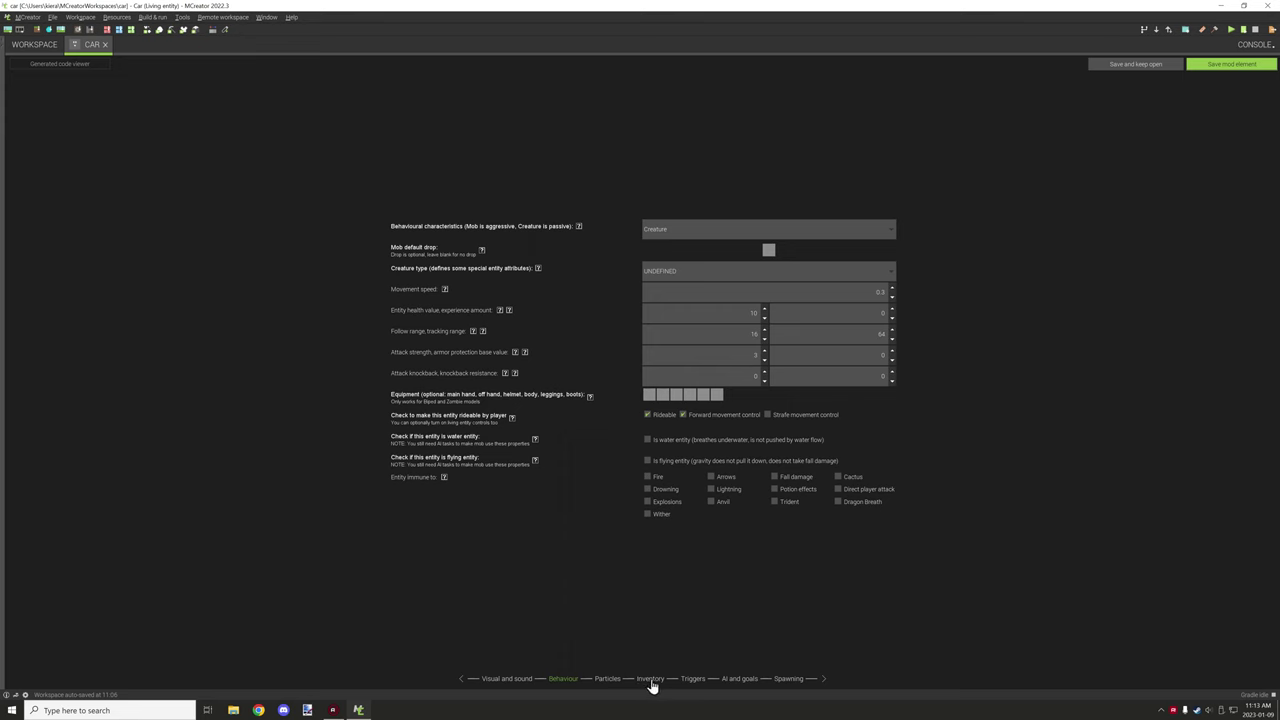
{"action": "left_click", "coordinate": [689, 681]}
{"action": "left_click", "coordinate": [739, 681]}
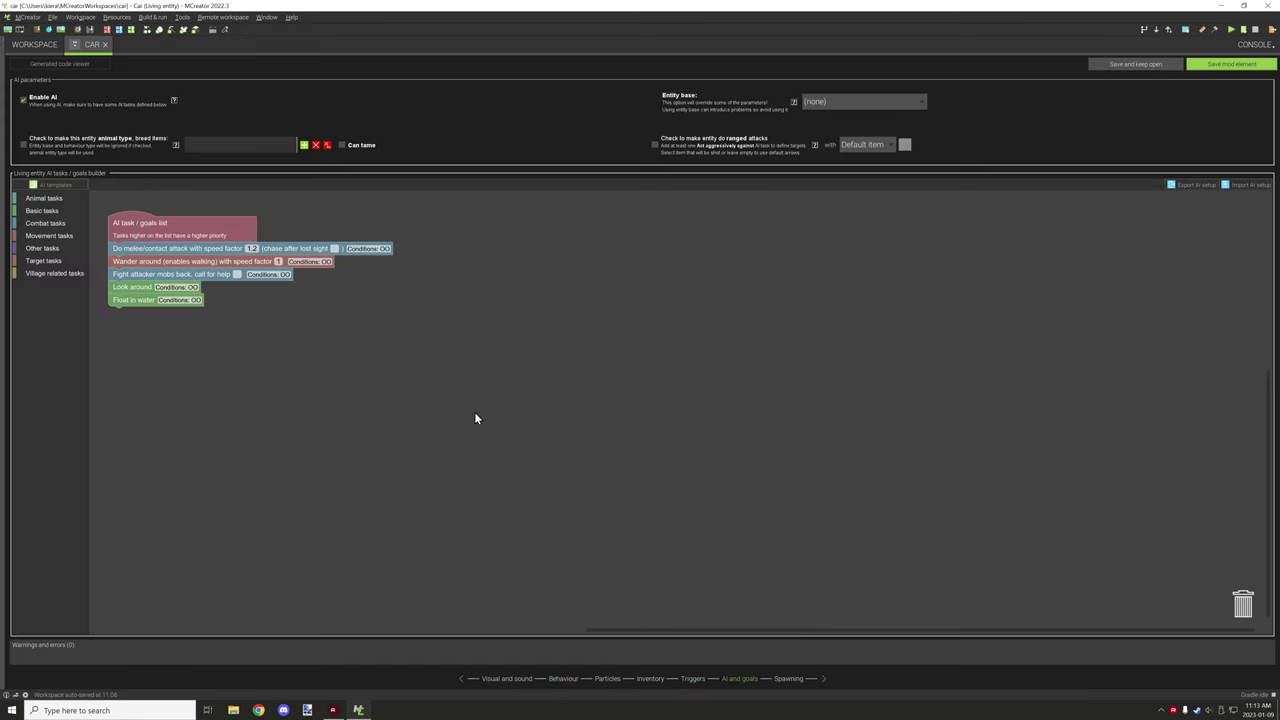
{"action": "left_click_drag", "start_coordinate": [214, 249], "coordinate": [1243, 601]}
{"action": "left_click", "coordinate": [62, 211]}
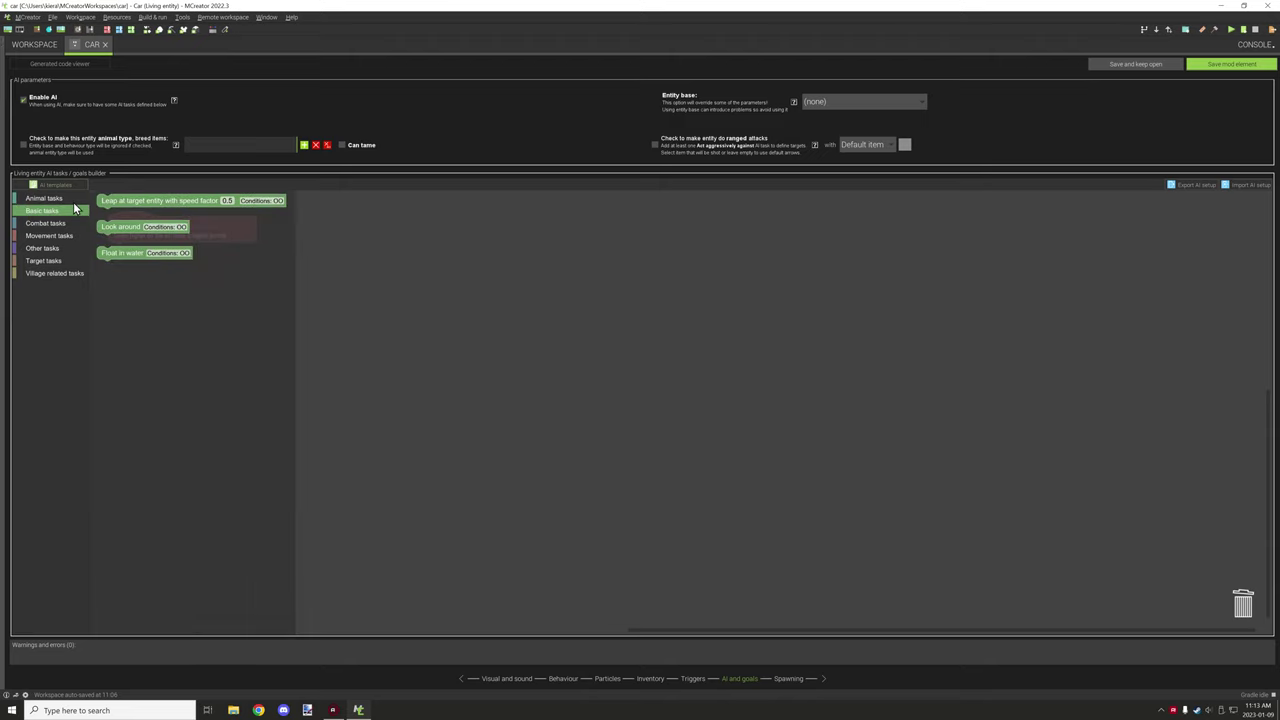
{"action": "left_click", "coordinate": [452, 275]}
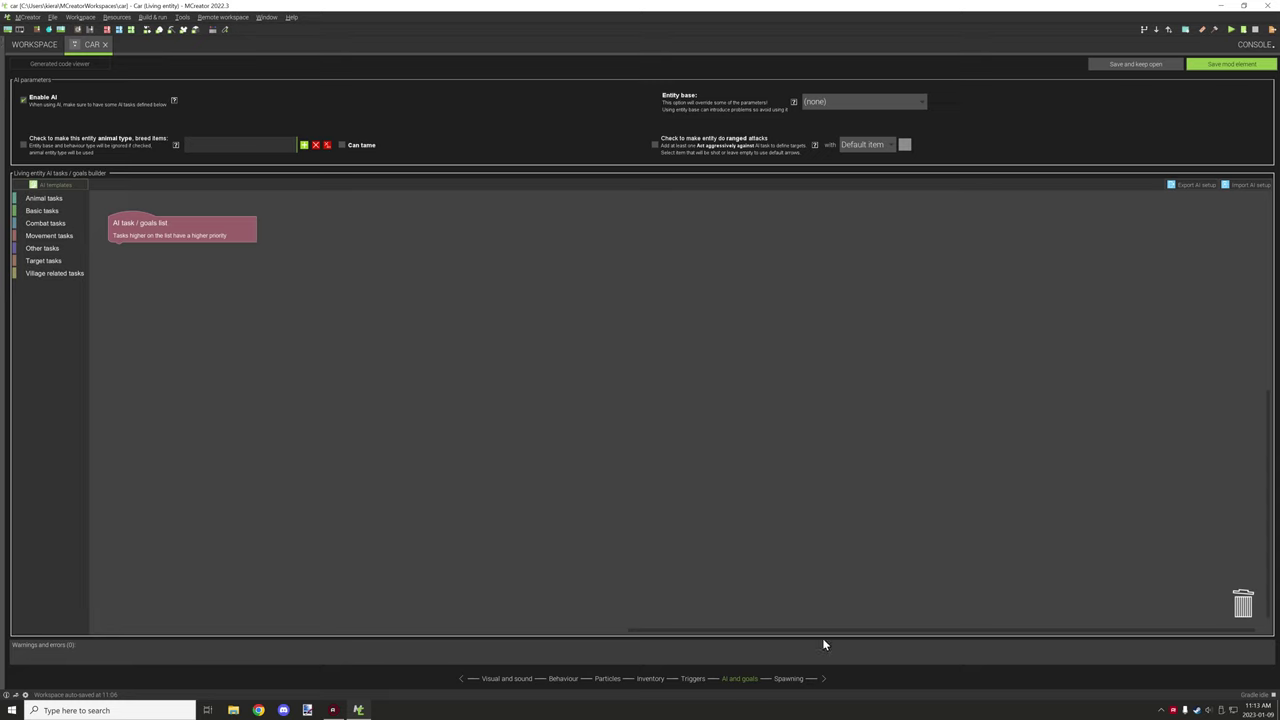
- Check the car entity's spawning and trigger settings and save the mod element
{"action": "left_click", "coordinate": [788, 679]}
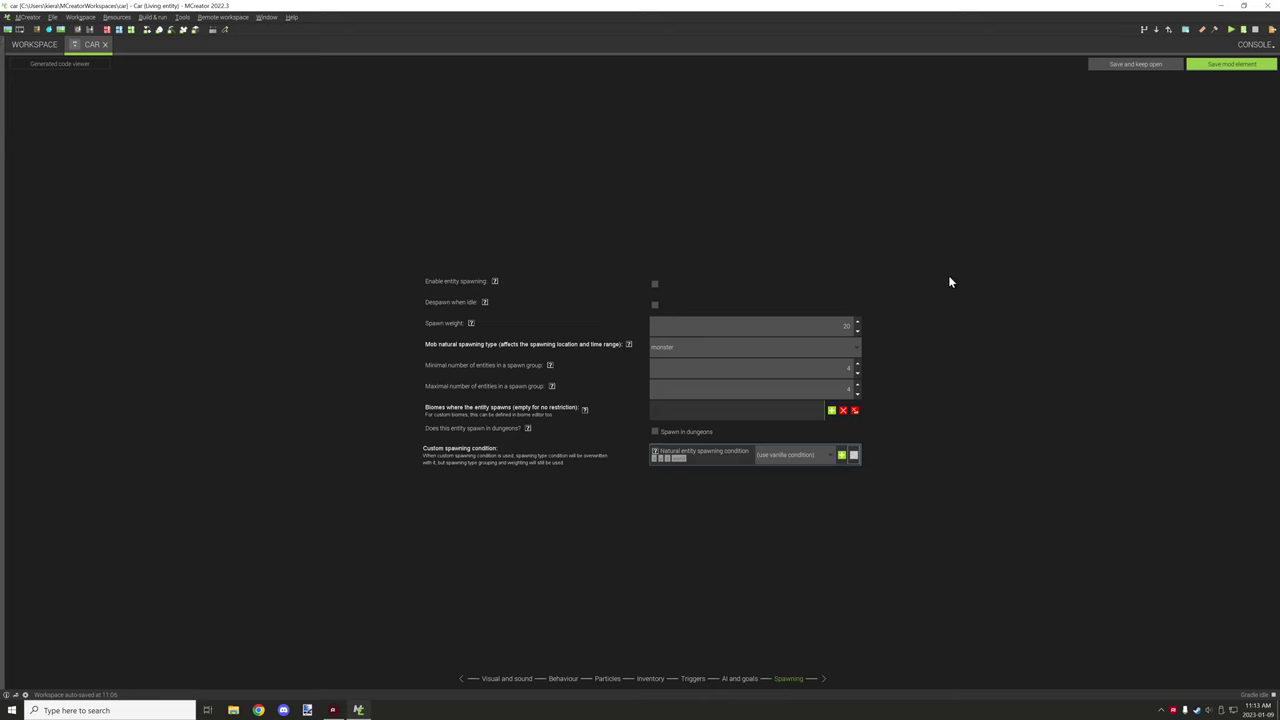
{"action": "left_click", "coordinate": [695, 680]}
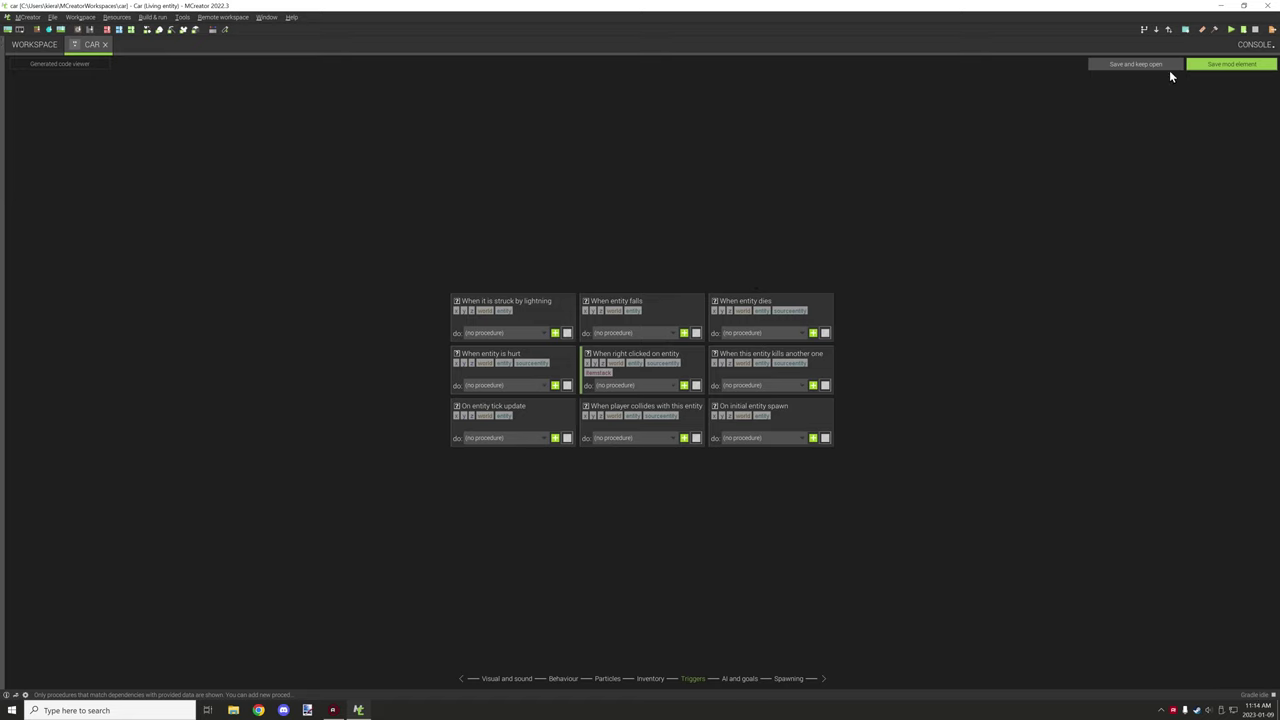
{"action": "left_click", "coordinate": [1230, 64]}
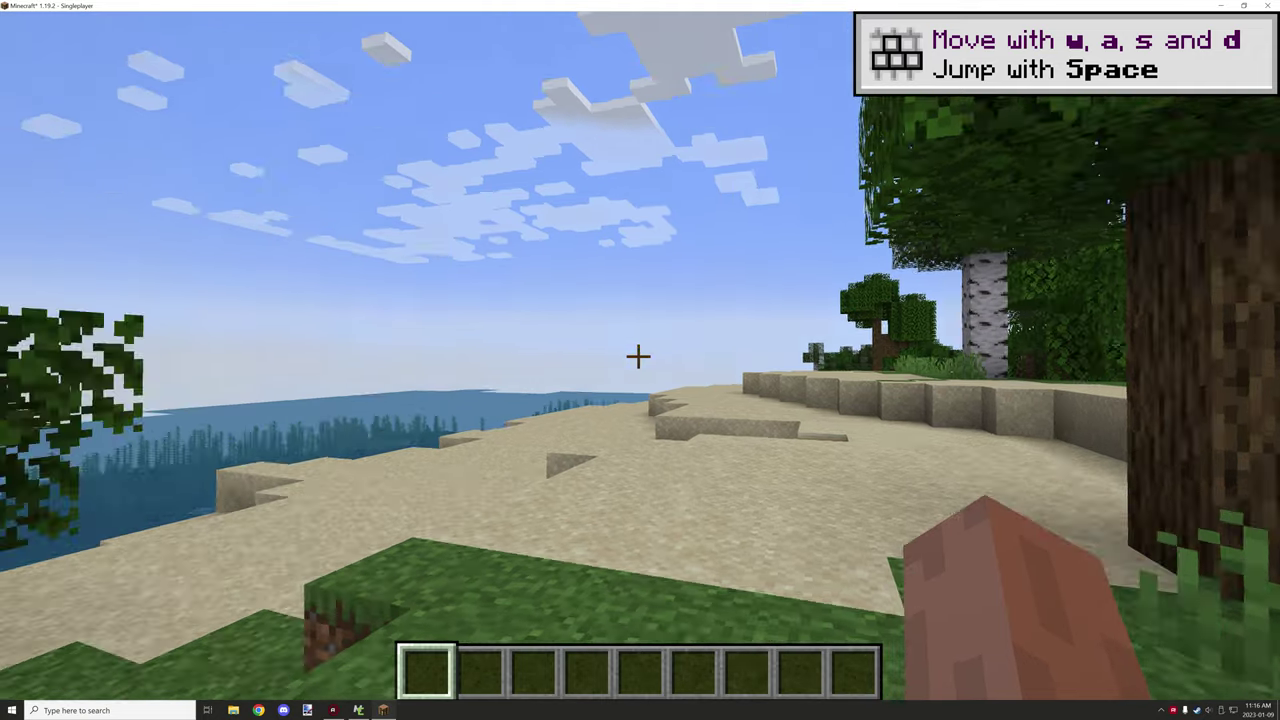
- In Minecraft, take the Car Spawn Egg from the Miscellaneous items of the creative inventory into the hotbar
{"action": "key", "text": "e"}
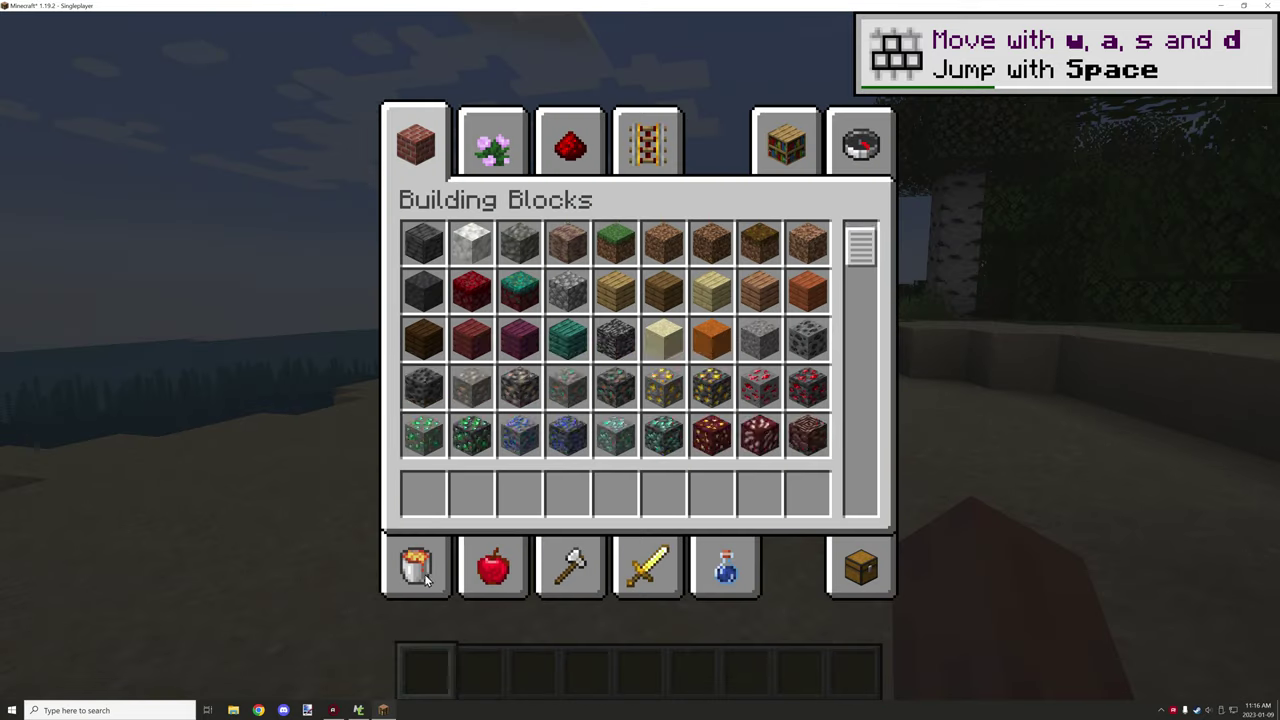
{"action": "left_click", "coordinate": [422, 572]}
{"action": "scroll", "coordinate": [607, 335], "scroll_direction": "down", "scroll_amount": 15}
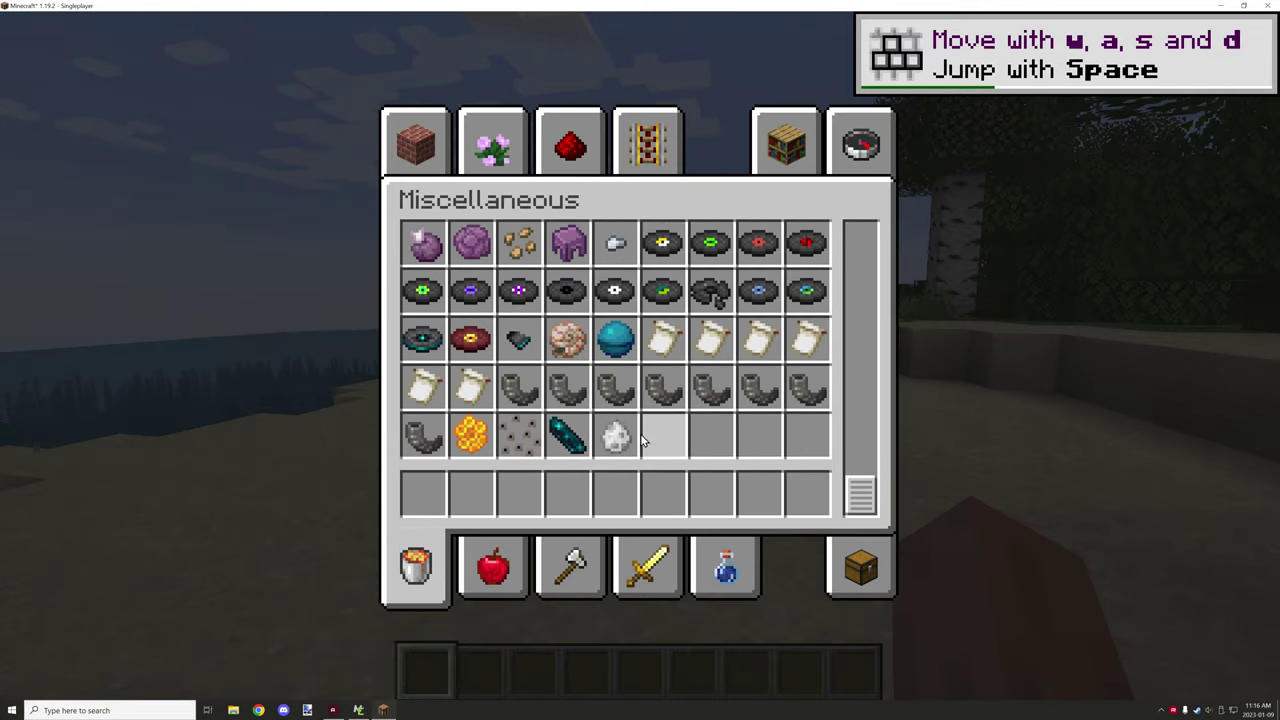
{"action": "left_click", "coordinate": [615, 437]}
{"action": "left_click", "coordinate": [597, 492]}
{"action": "key", "text": "e"}
- Spawn a car on the sand with the Car Spawn Egg and switch to an empty hotbar slot
{"action": "scroll", "coordinate": [638, 356], "scroll_direction": "down", "scroll_amount": 2}
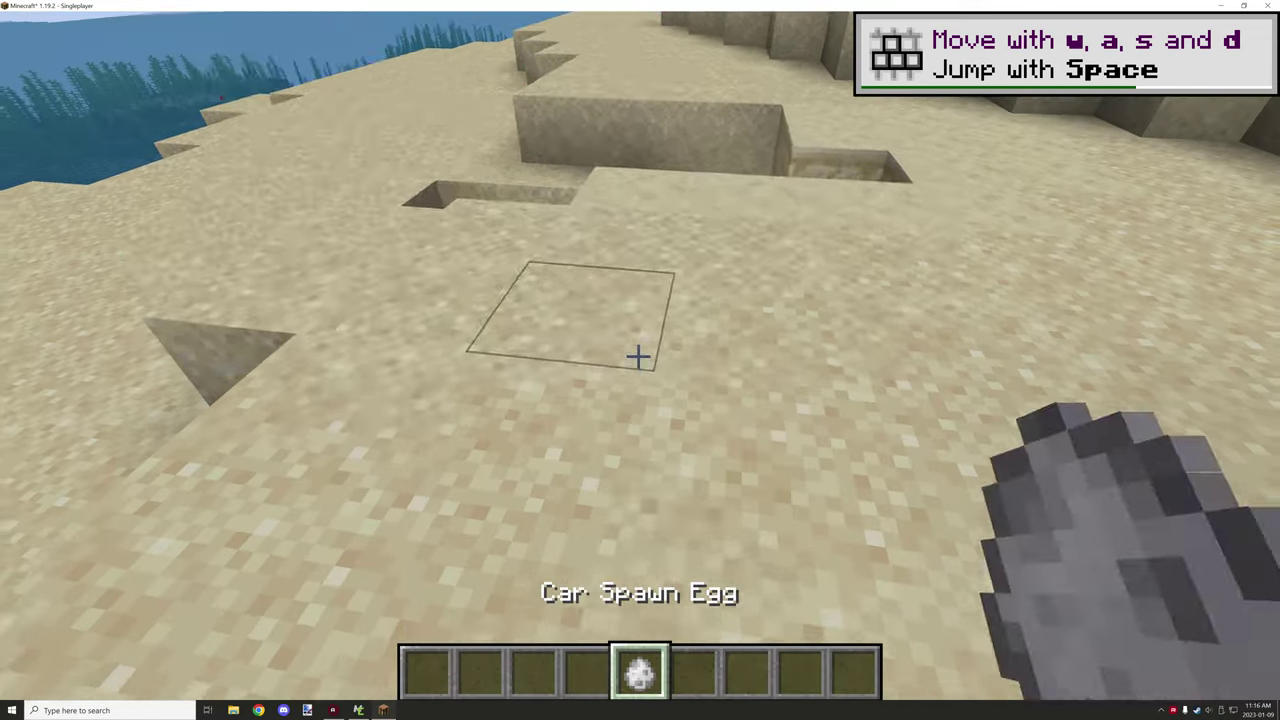
{"action": "right_click", "coordinate": [638, 356]}
{"action": "scroll", "coordinate": [638, 356], "scroll_direction": "down", "scroll_amount": 2}
- Walk around the spawned car and examine its body, headlights, wheels and interior from all sides
{"action": "key", "text": "w"}
{"action": "key", "text": "a"}
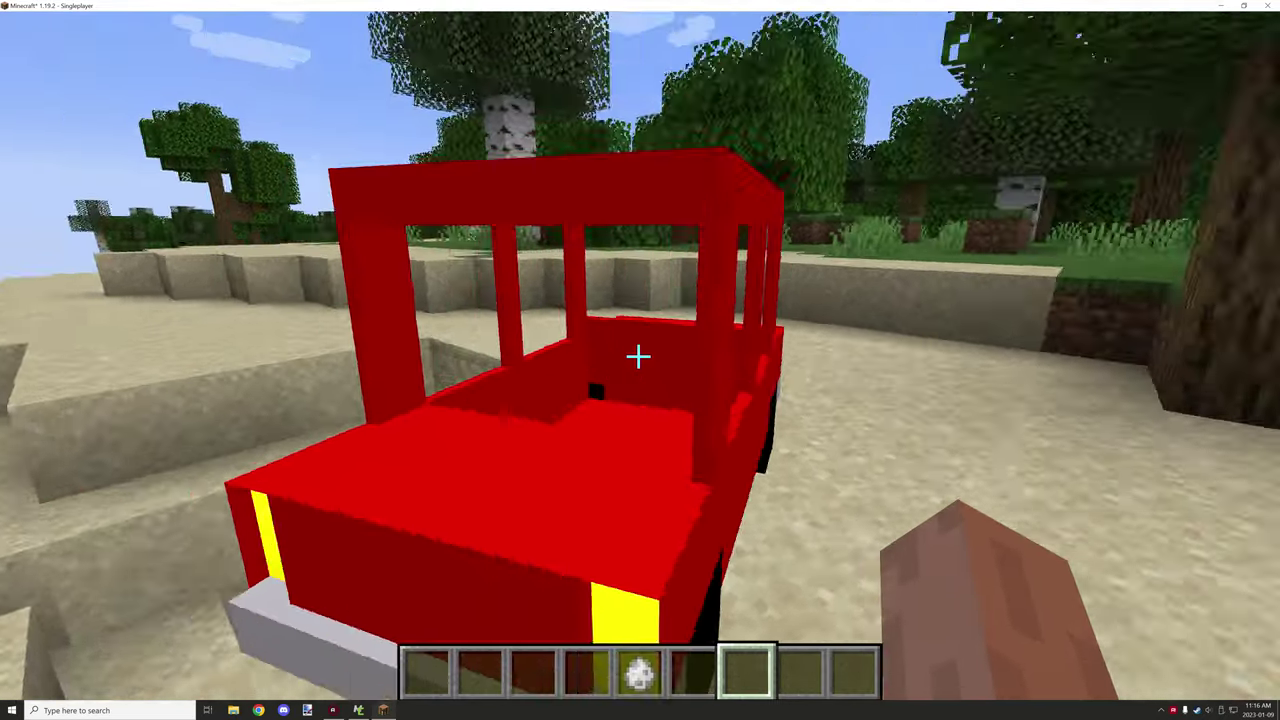
{"action": "key", "text": "d"}
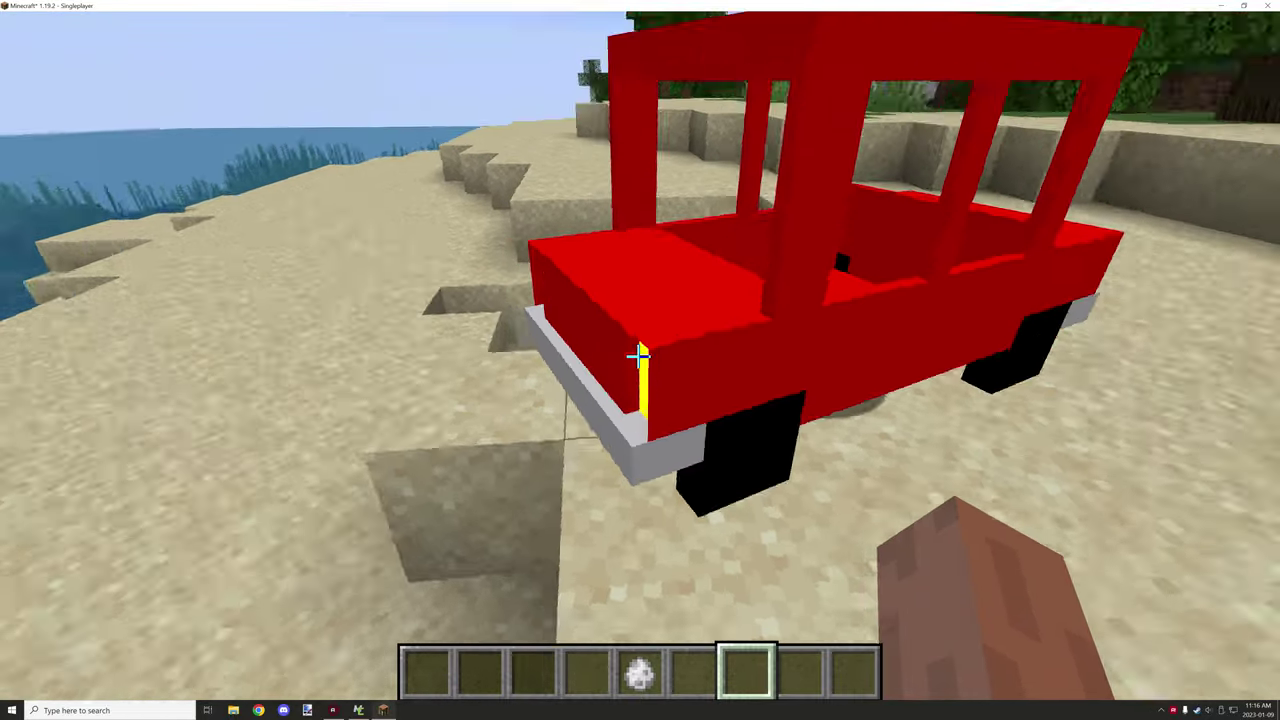
{"action": "key", "text": "a"}
{"action": "key", "text": "w"}
{"action": "key", "text": "a"}
{"action": "key", "text": "s"}
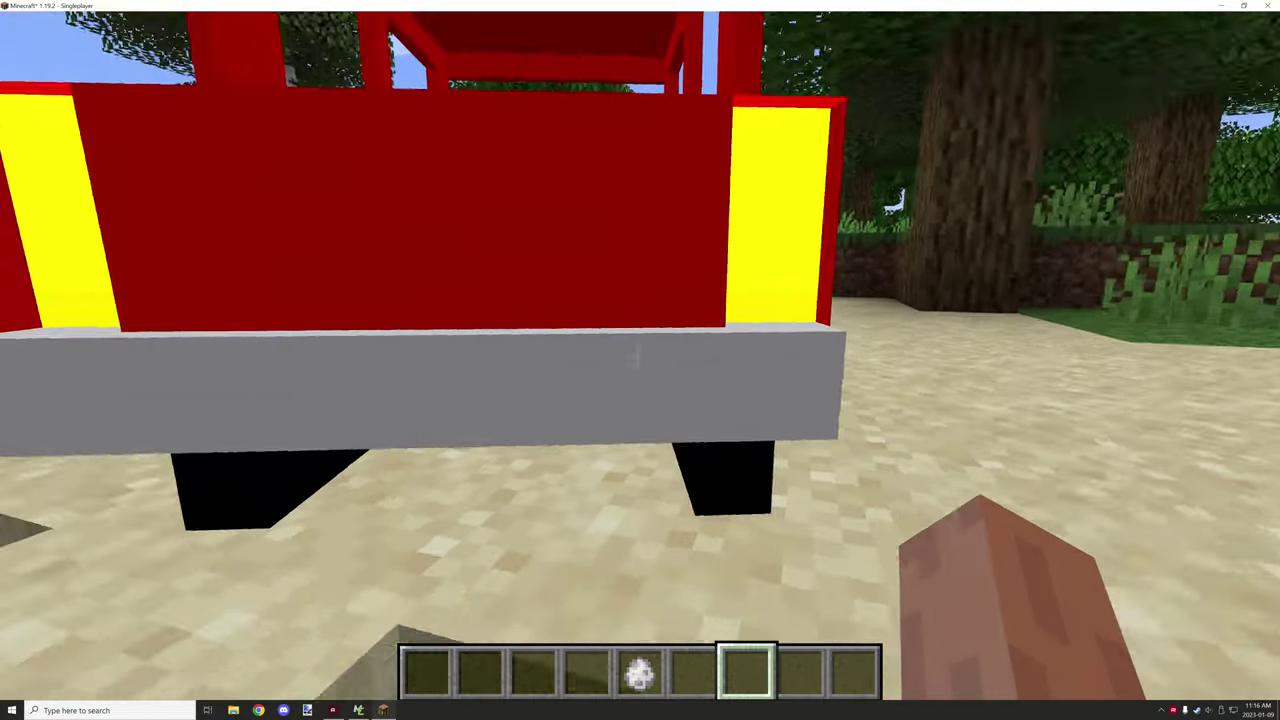
{"action": "key", "text": "space"}
{"action": "key", "text": "a"}
{"action": "key", "text": "space"}
{"action": "key", "text": "d"}
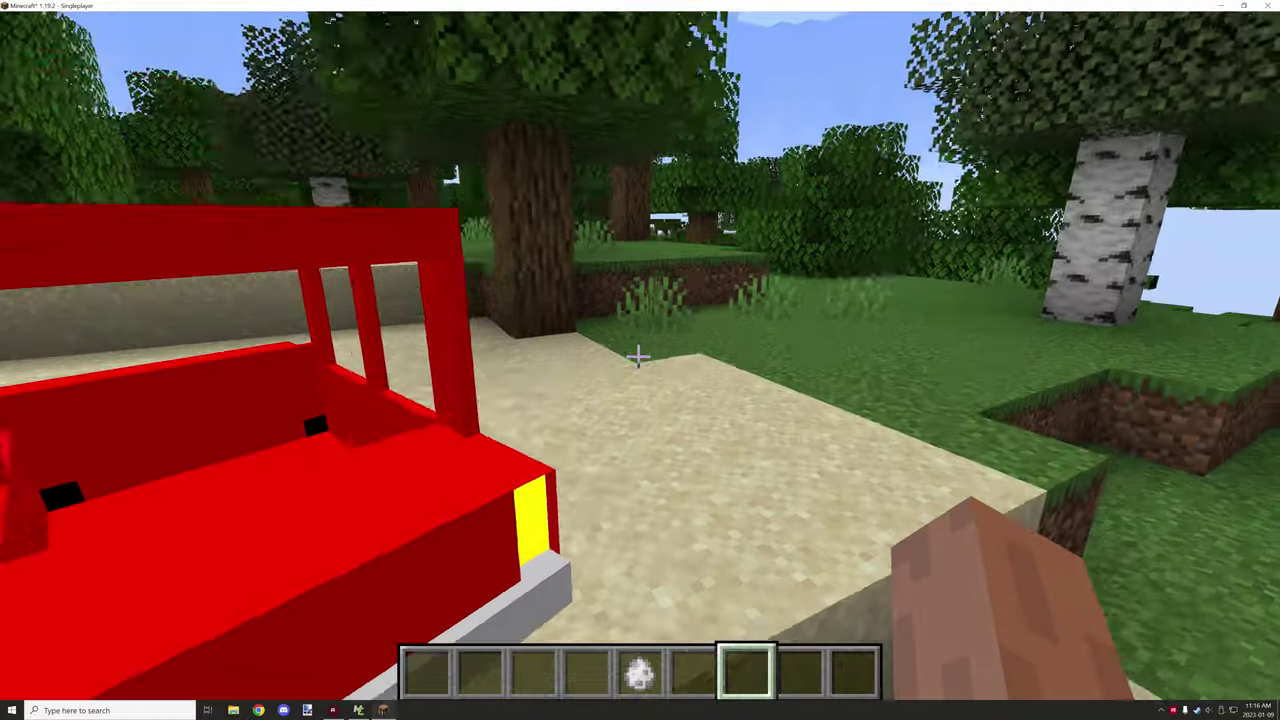
{"action": "key", "text": "w"}
{"action": "key", "text": "d"}
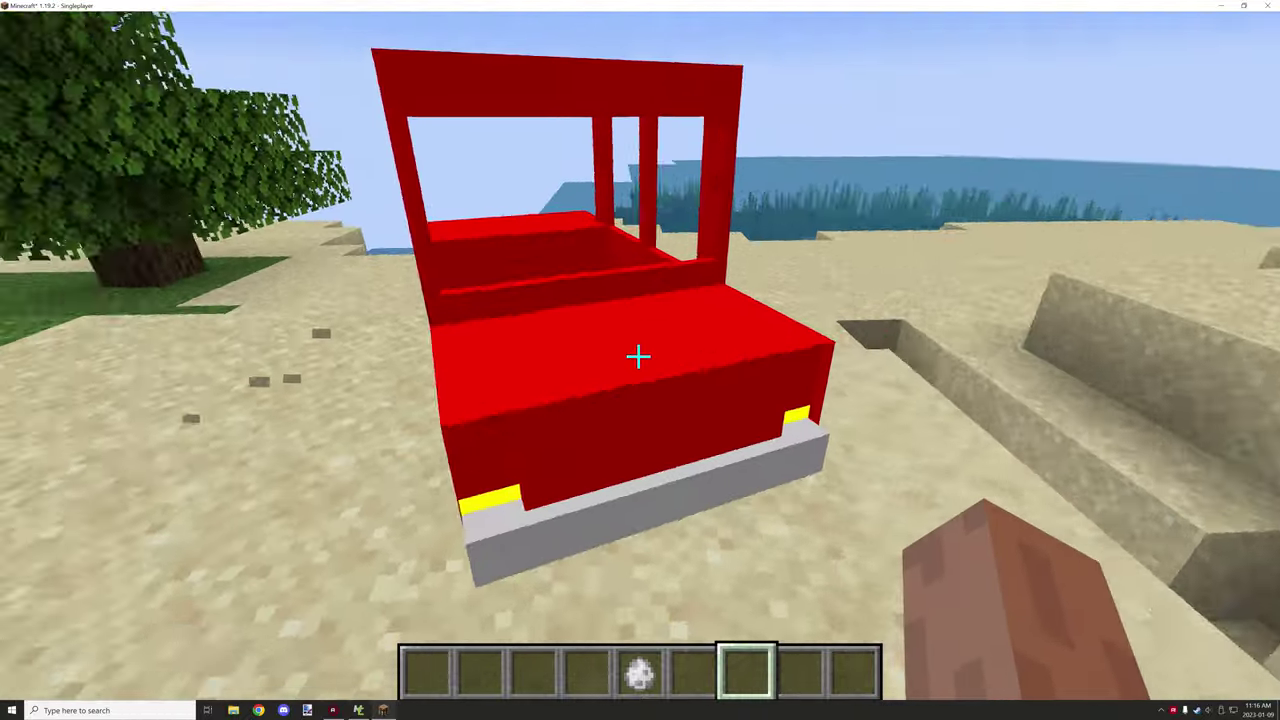
{"action": "key", "text": "a"}
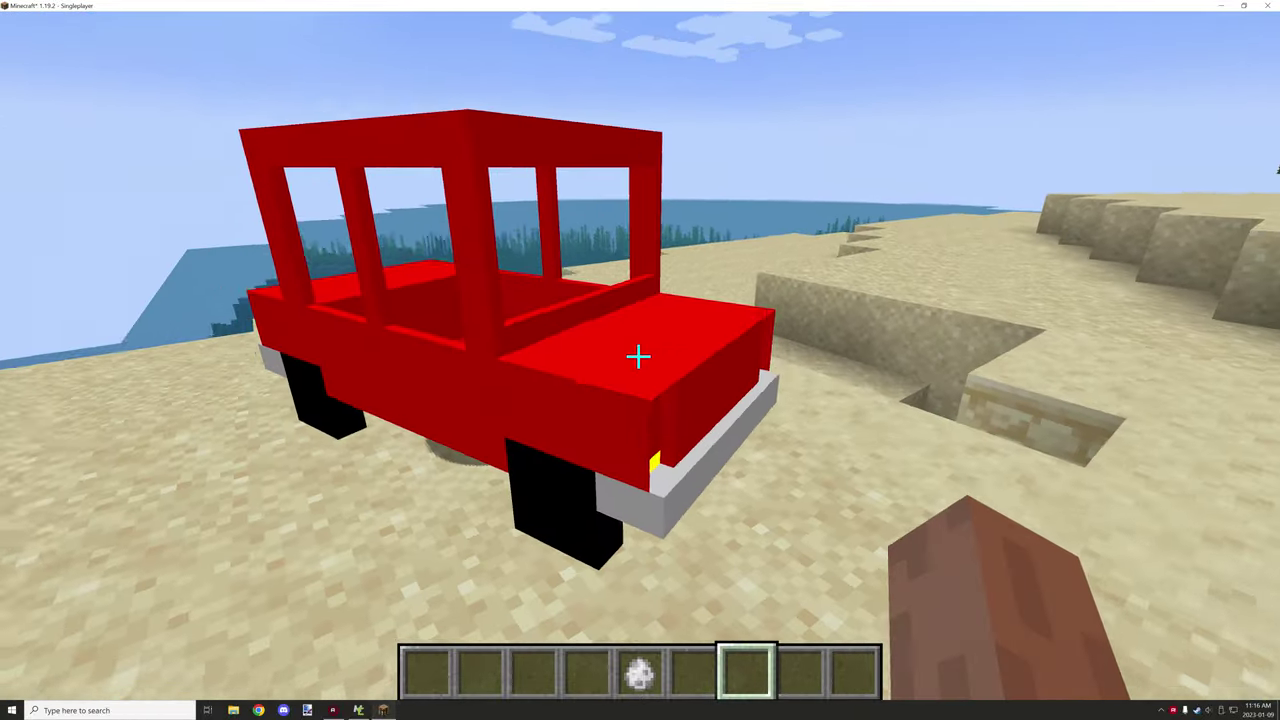
{"action": "key", "text": "d"}
{"action": "key", "text": "a"}
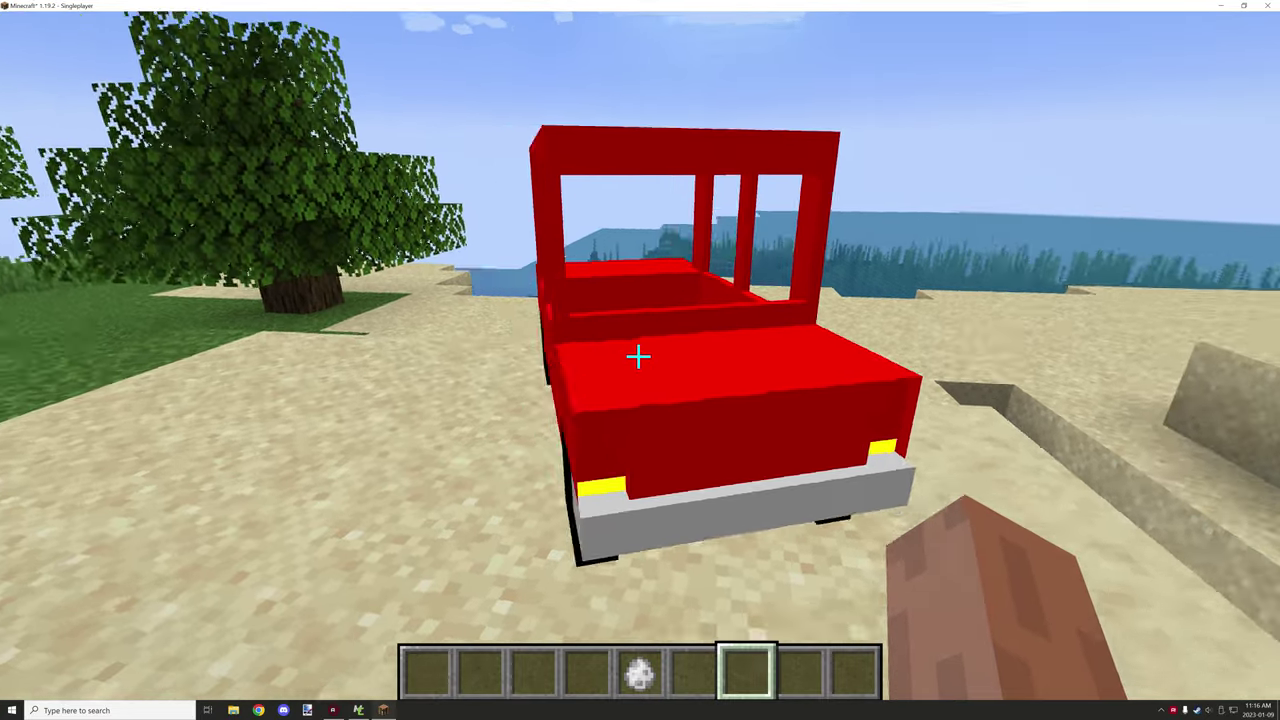
{"action": "key", "text": "w"}
{"action": "key", "text": "a"}
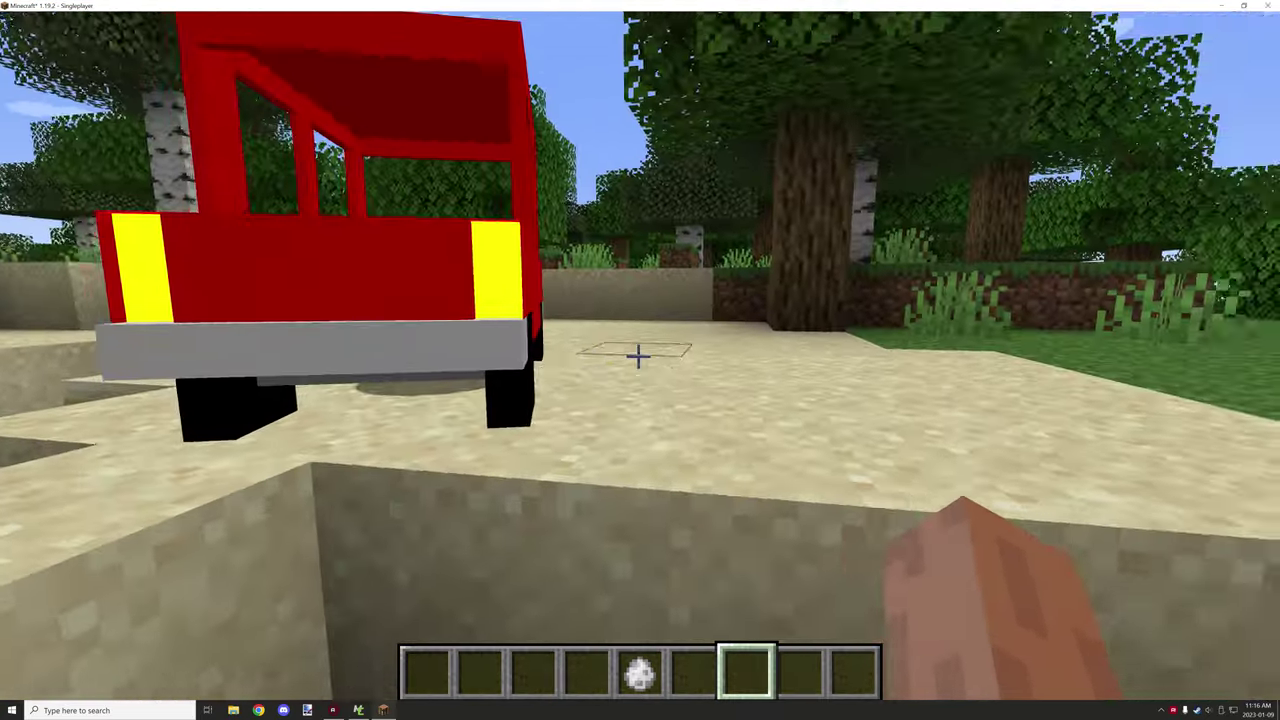
{"action": "key", "text": "w"}
{"action": "key", "text": "space"}
{"action": "key", "text": "d"}
{"action": "key", "text": "d"}
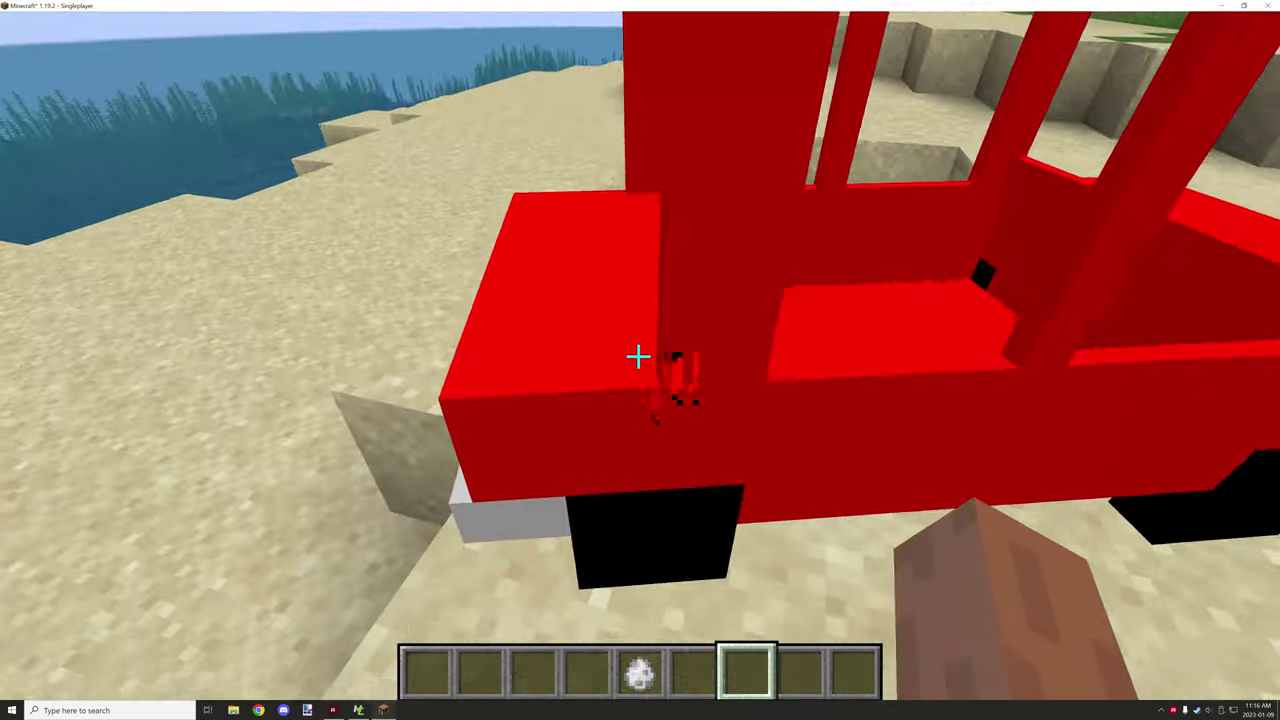
- Circle the parked car to reach its side and climb into it
{"action": "key", "text": "s"}
{"action": "key", "text": "a"}
{"action": "key", "text": "a"}
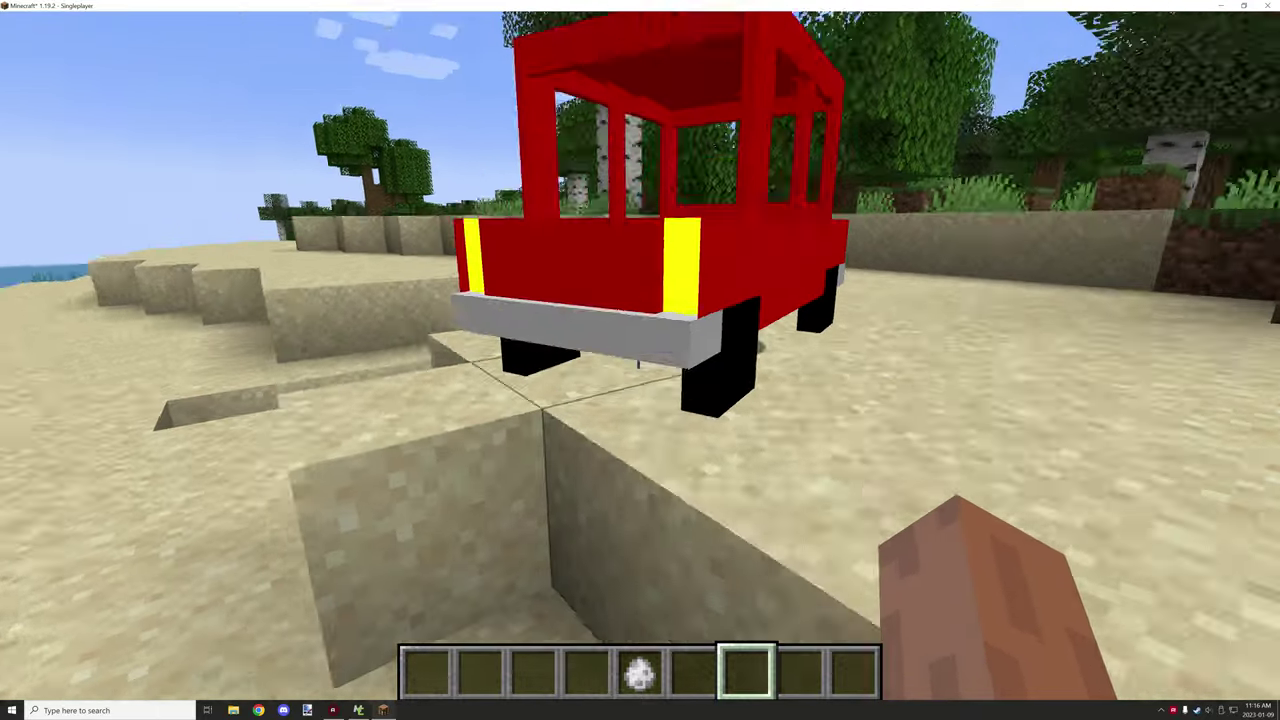
{"action": "key", "text": "d"}
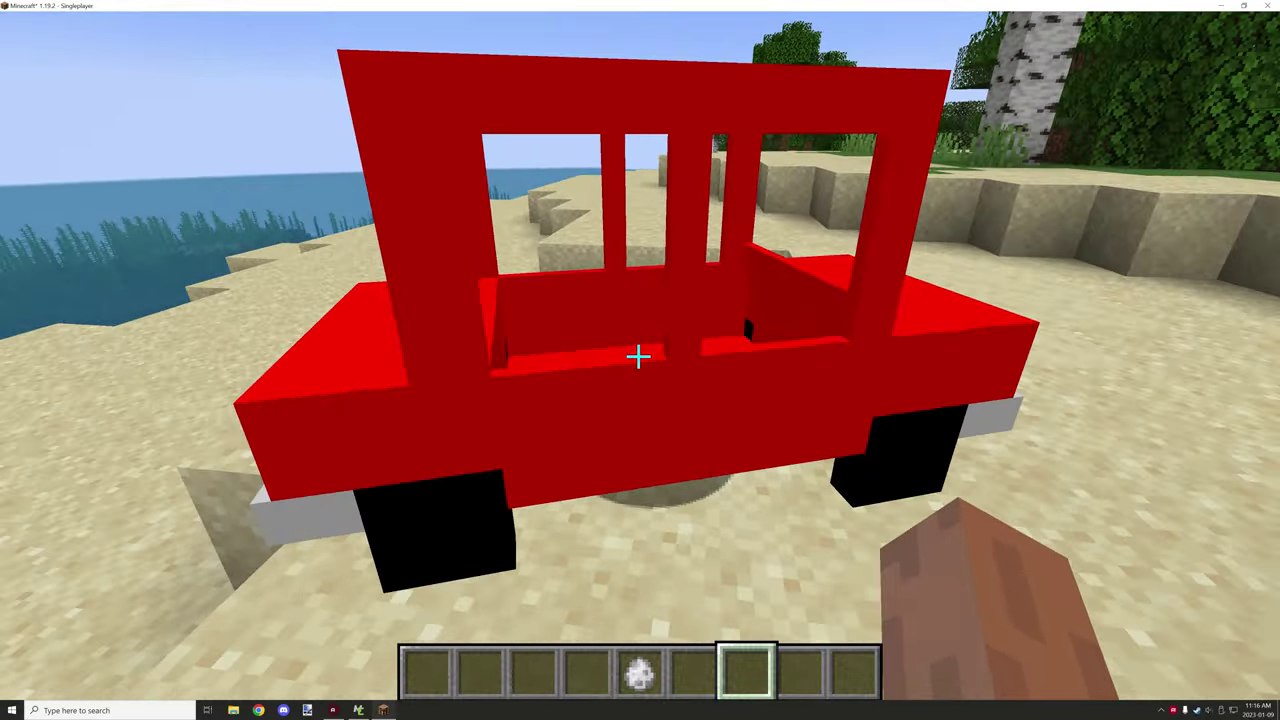
{"action": "right_click", "coordinate": [638, 356]}
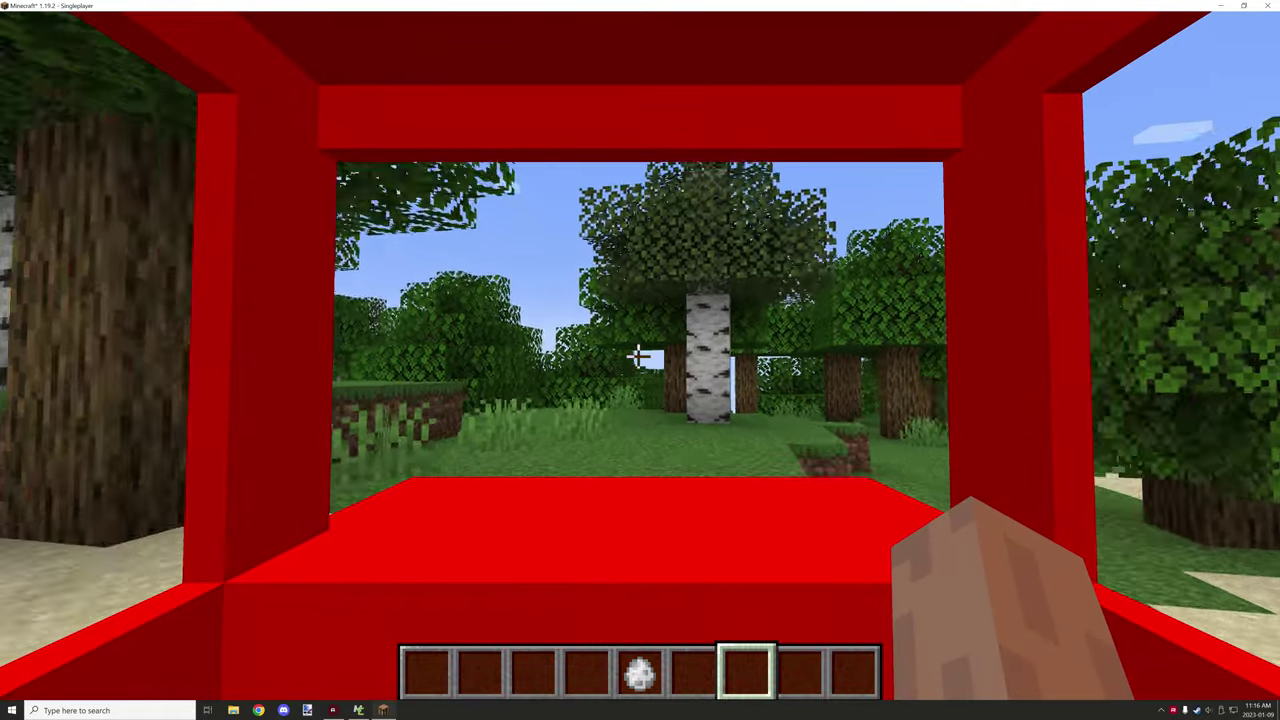
- Test-drive the car from the beach through the forest and along the lakeshore to the savanna
{"action": "key", "text": "w"}
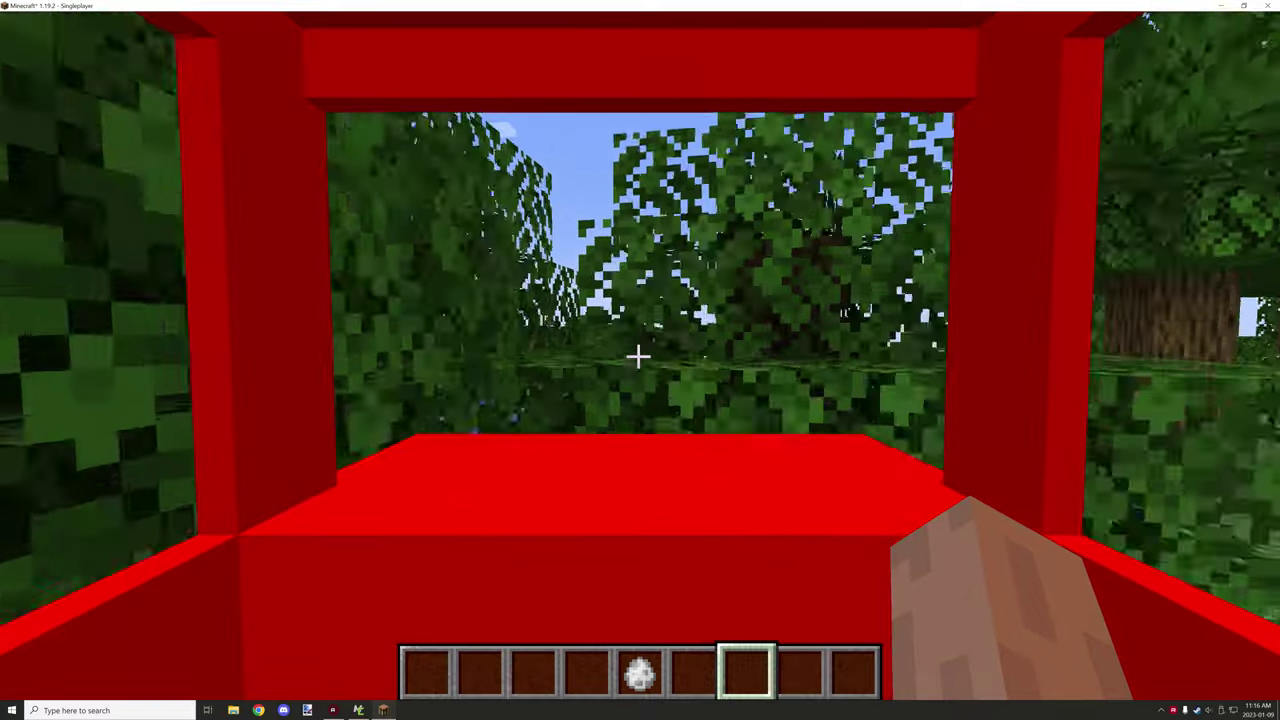
{"action": "key", "text": "w"}
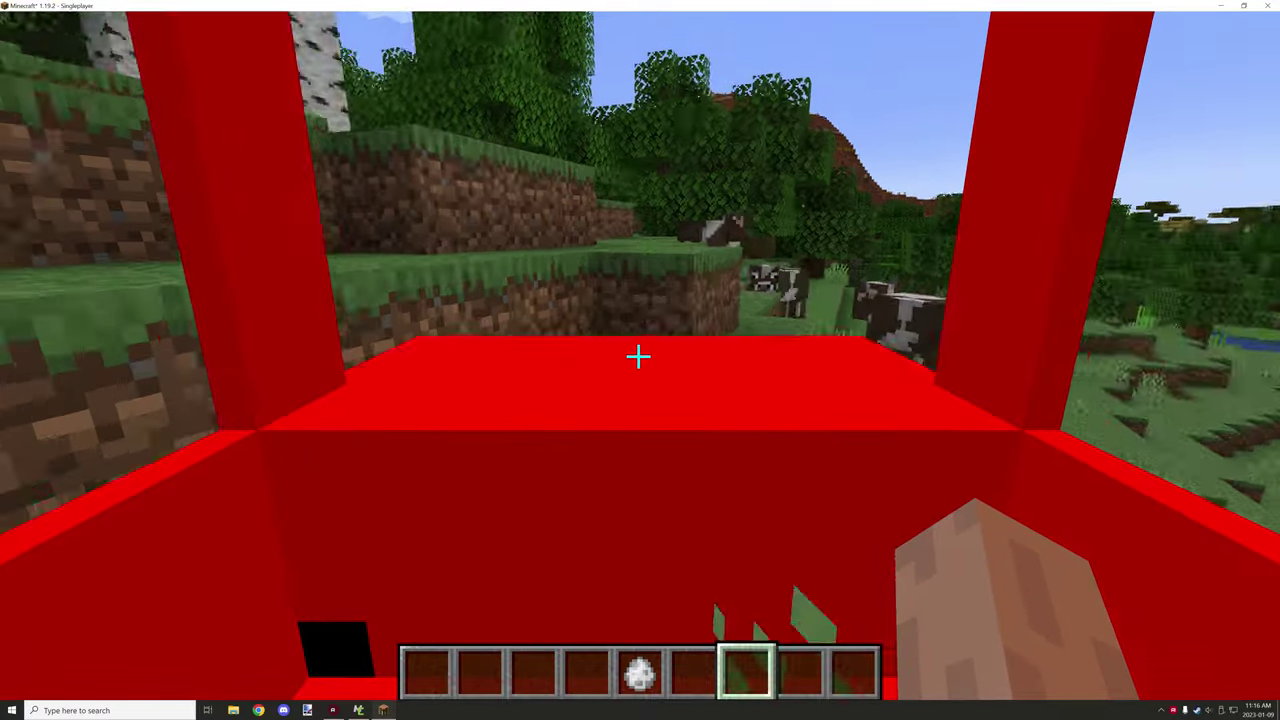
{"action": "key", "text": "w"}
{"action": "key", "text": "w"}
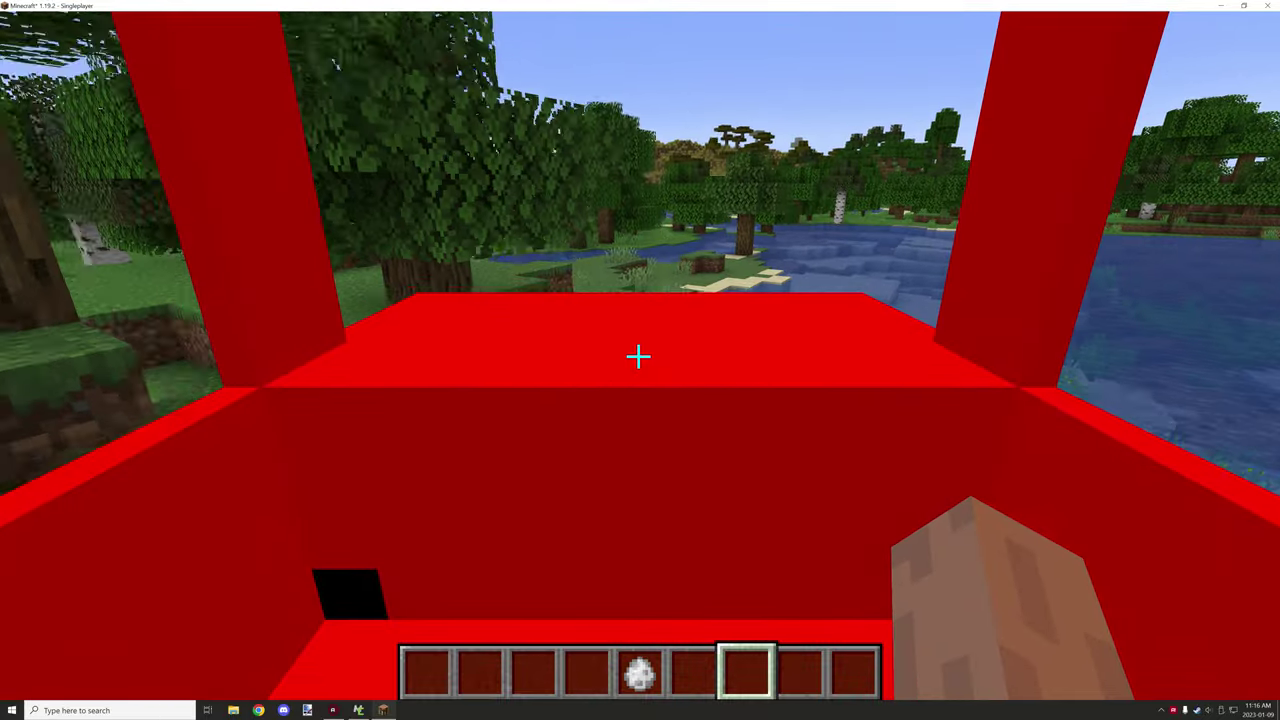
{"action": "key", "text": "w"}
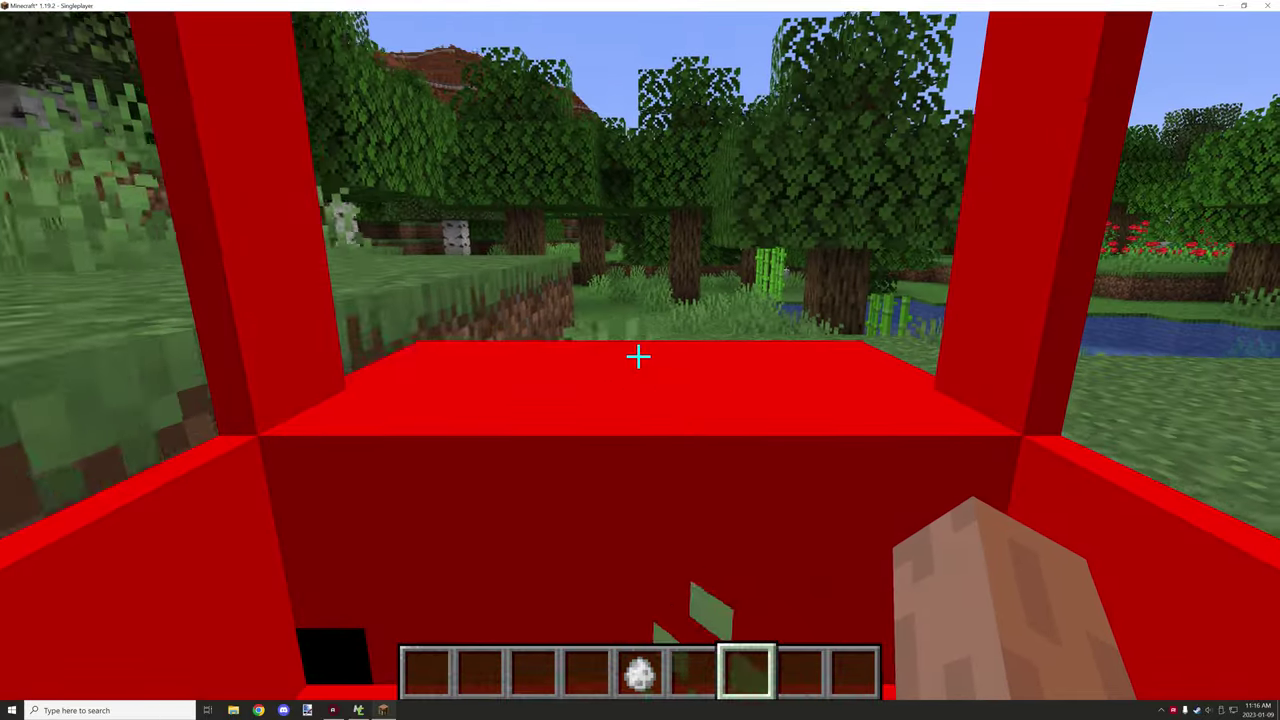
{"action": "key", "text": "w"}
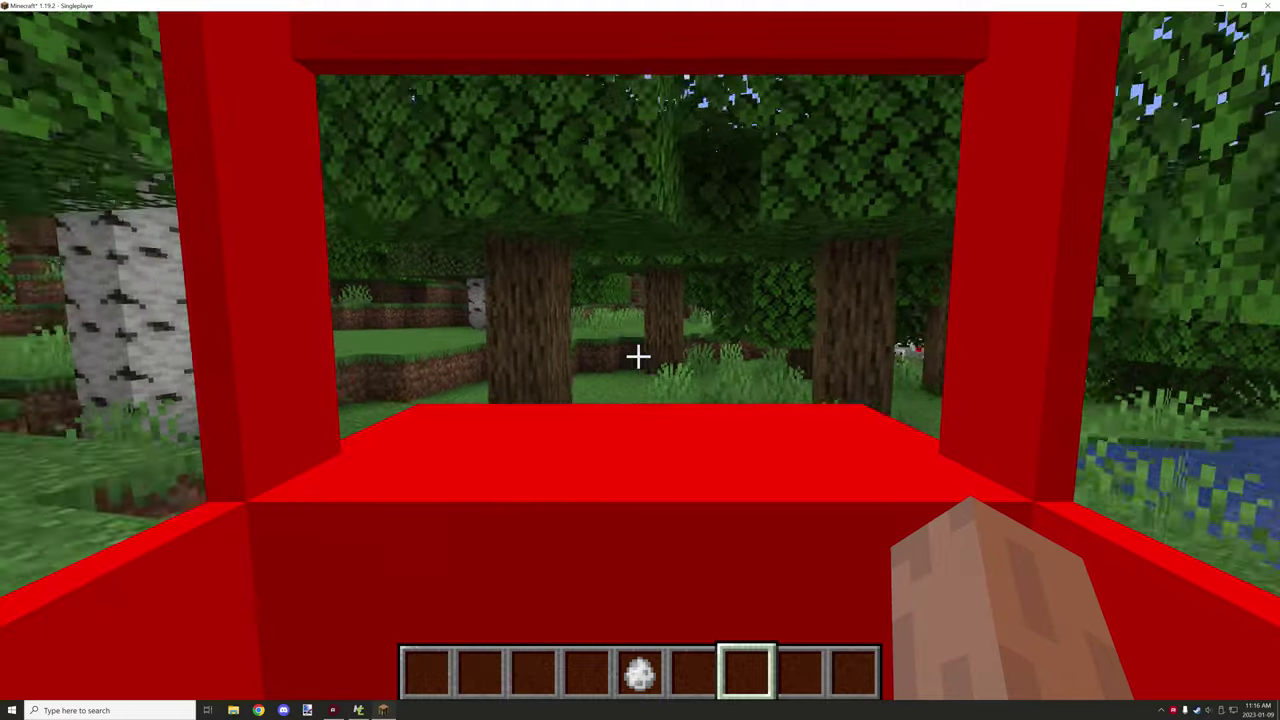
{"action": "key", "text": "w"}
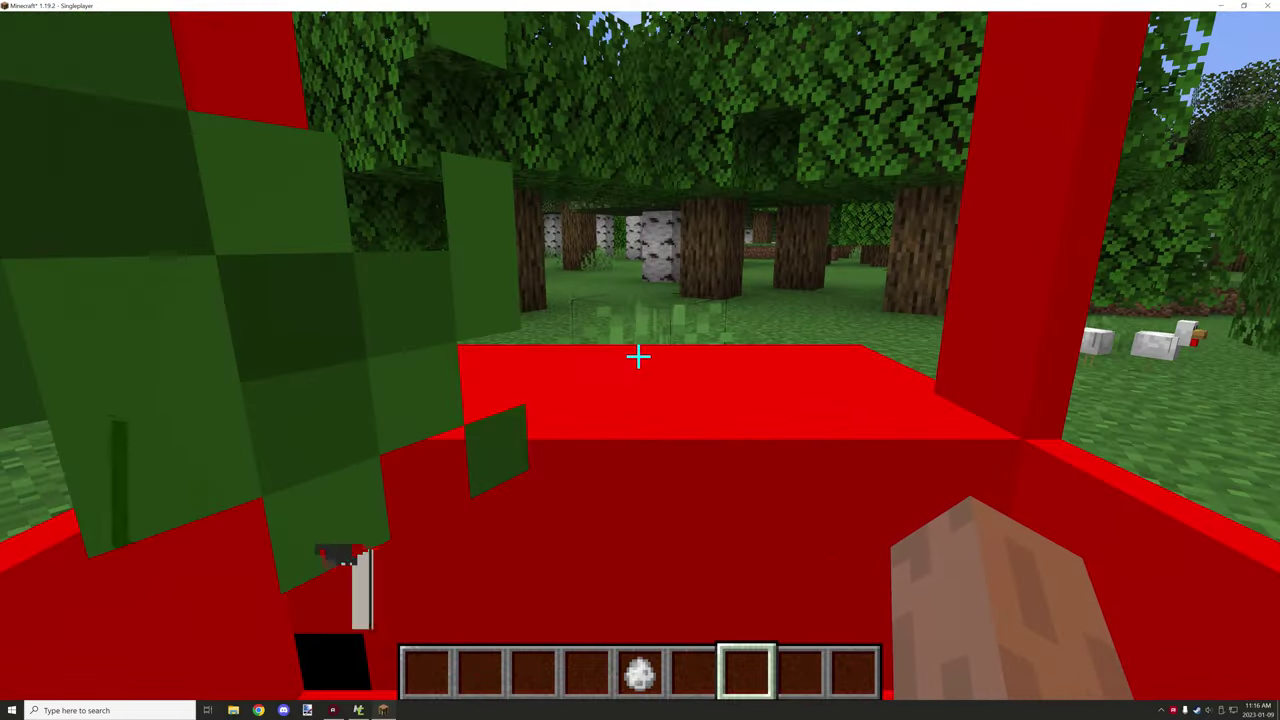
{"action": "key", "text": "w"}
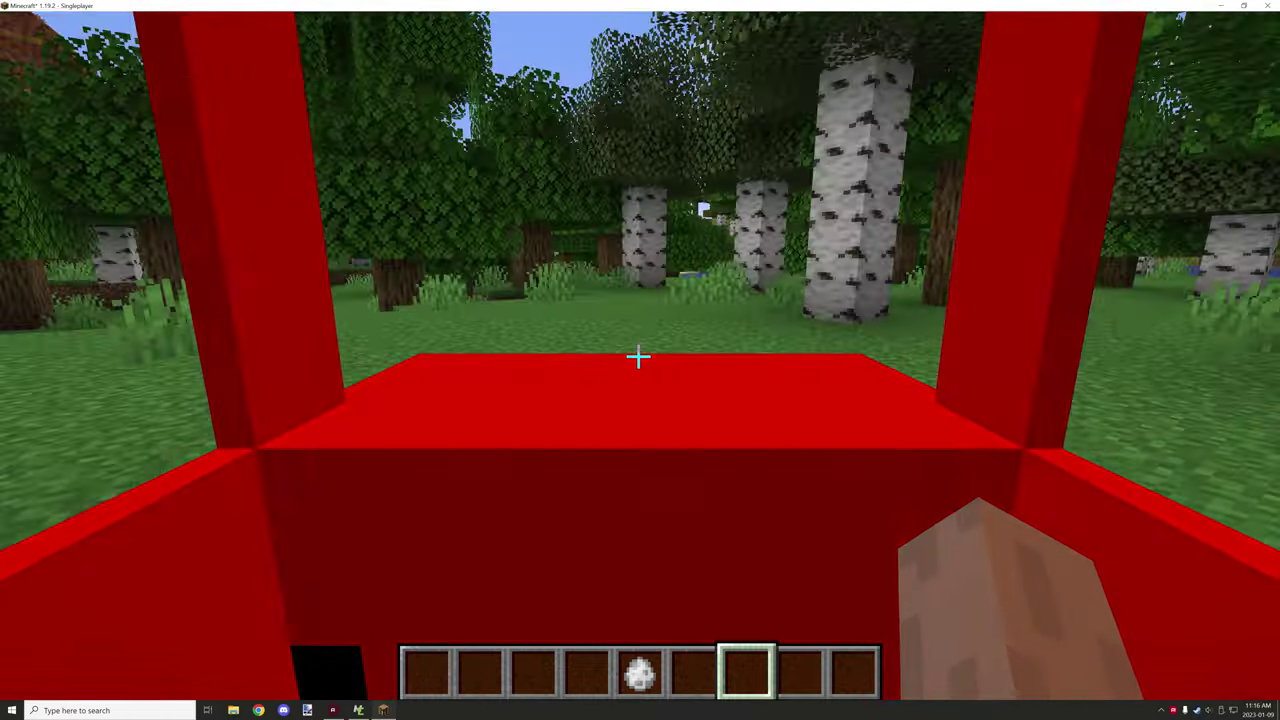
{"action": "key", "text": "w"}
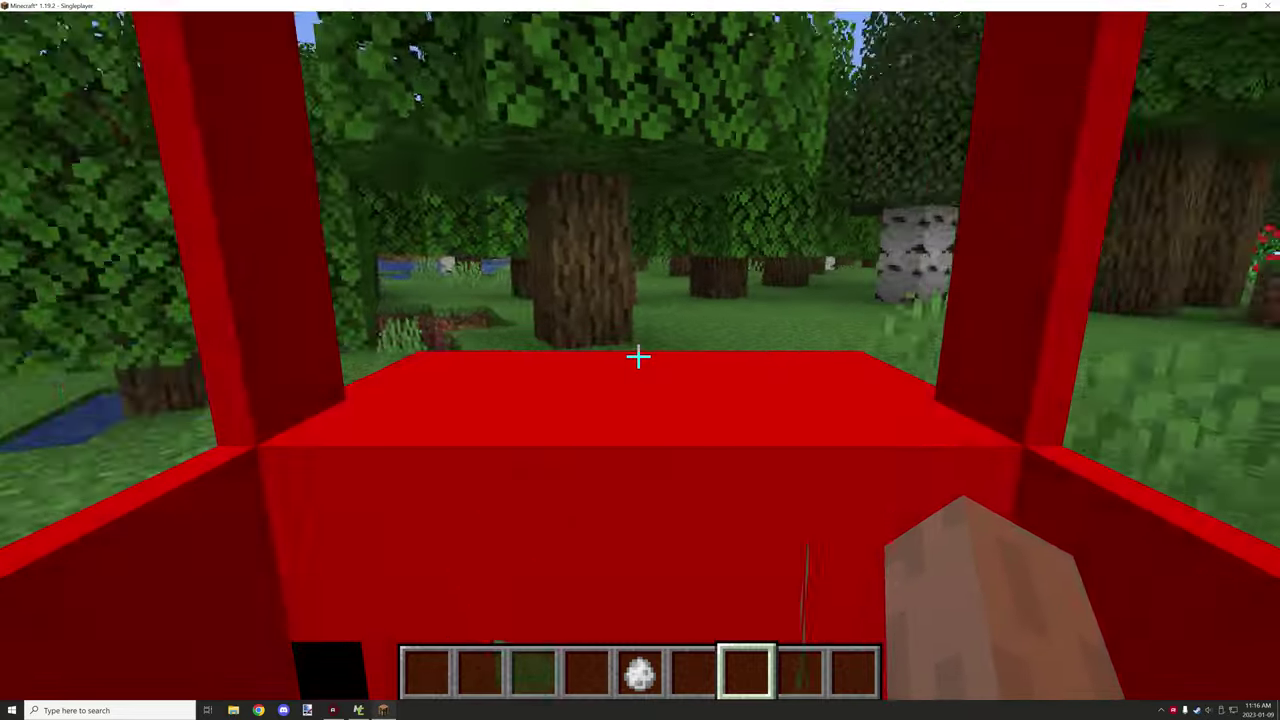
{"action": "key", "text": "w"}
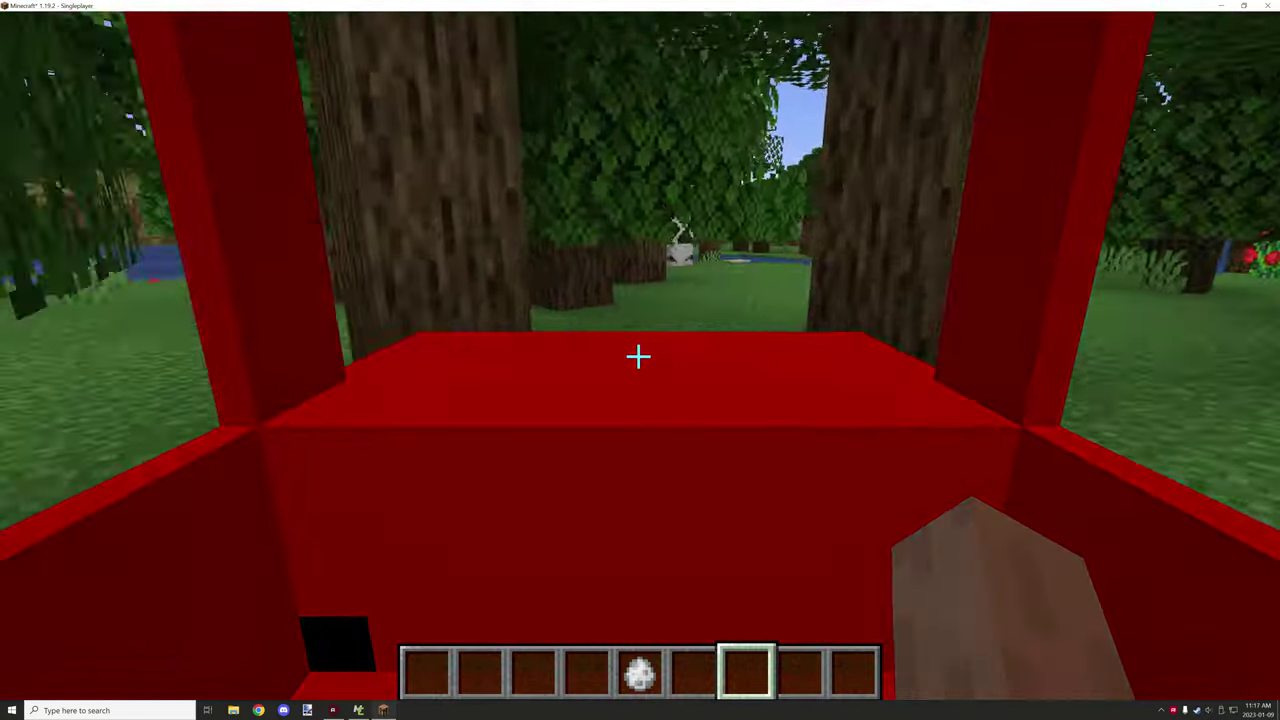
{"action": "key", "text": "w"}
{"action": "key", "text": "w"}
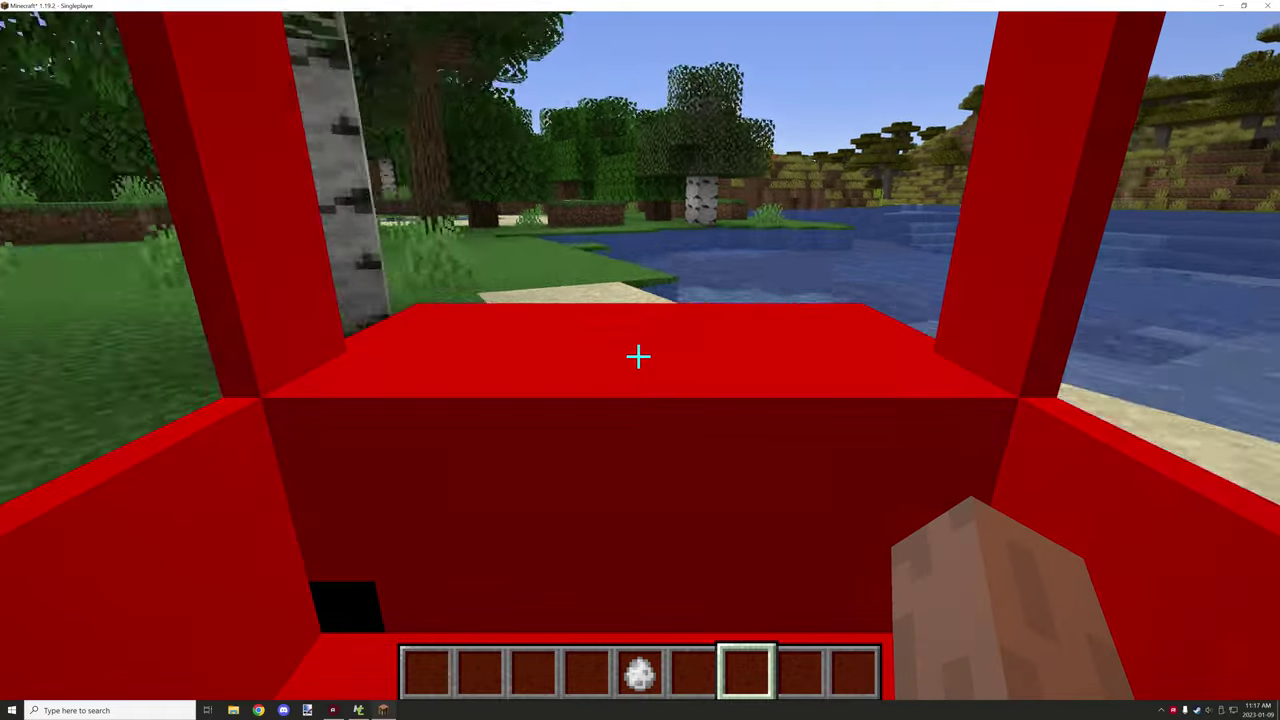
{"action": "key", "text": "w"}
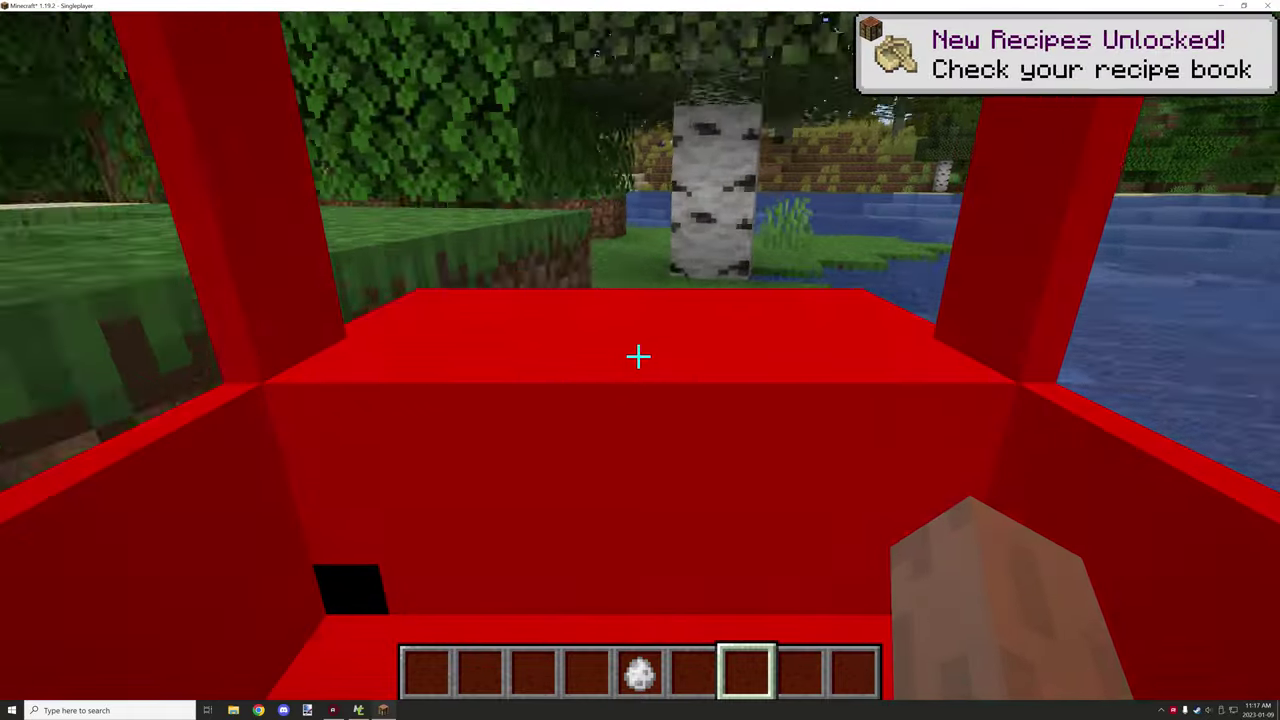
{"action": "key", "text": "w"}
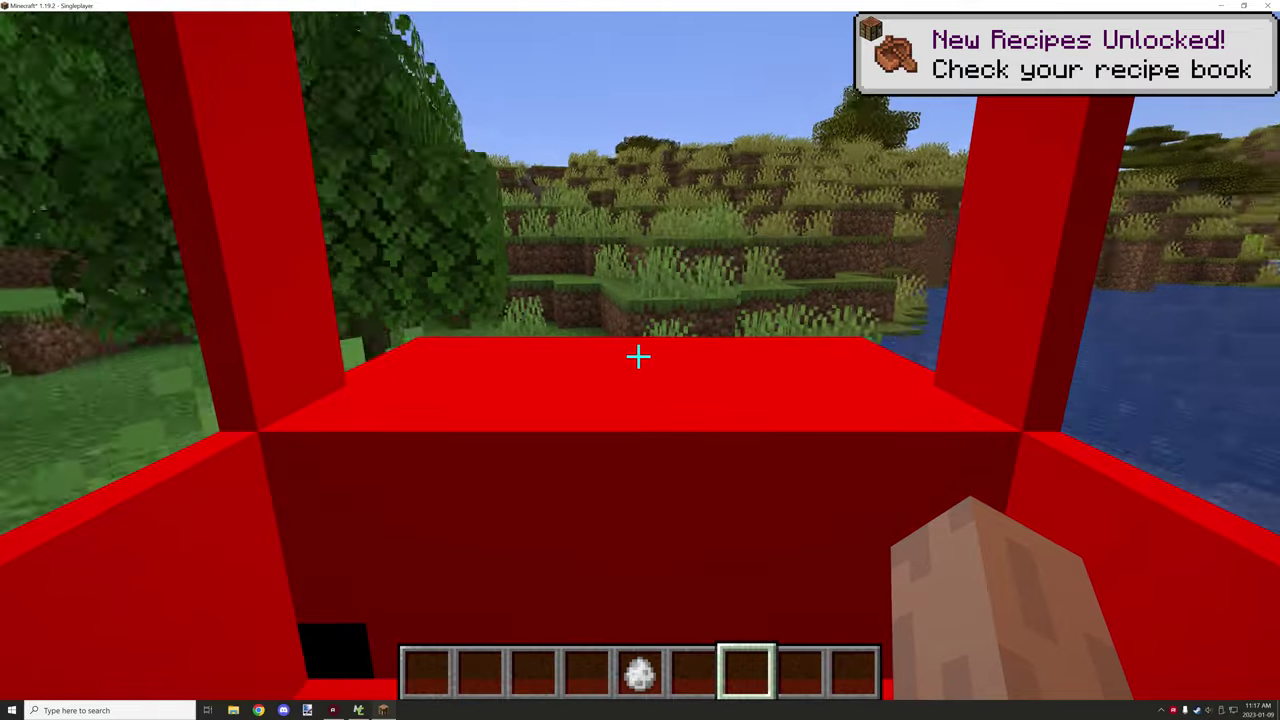
{"action": "key", "text": "w"}
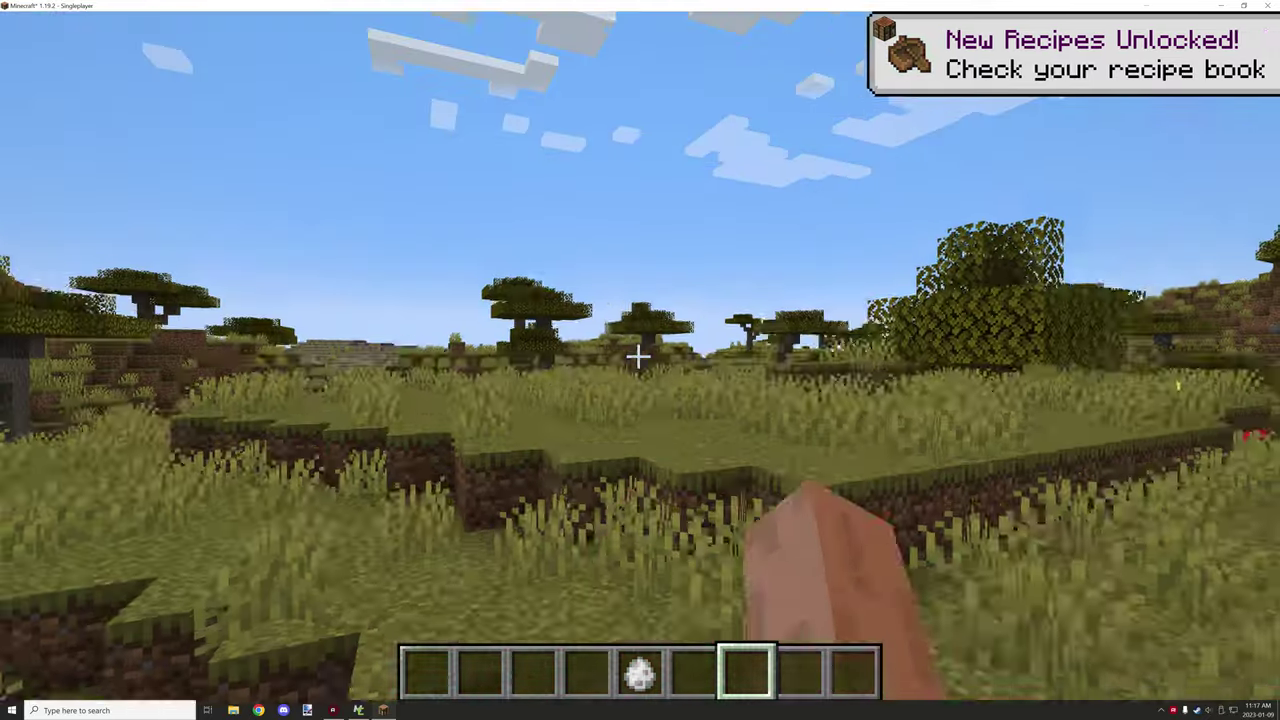
- Get out of the car on the grass, look it over from its sides and climb back in
{"action": "key", "text": "shift"}
{"action": "key", "text": "d"}
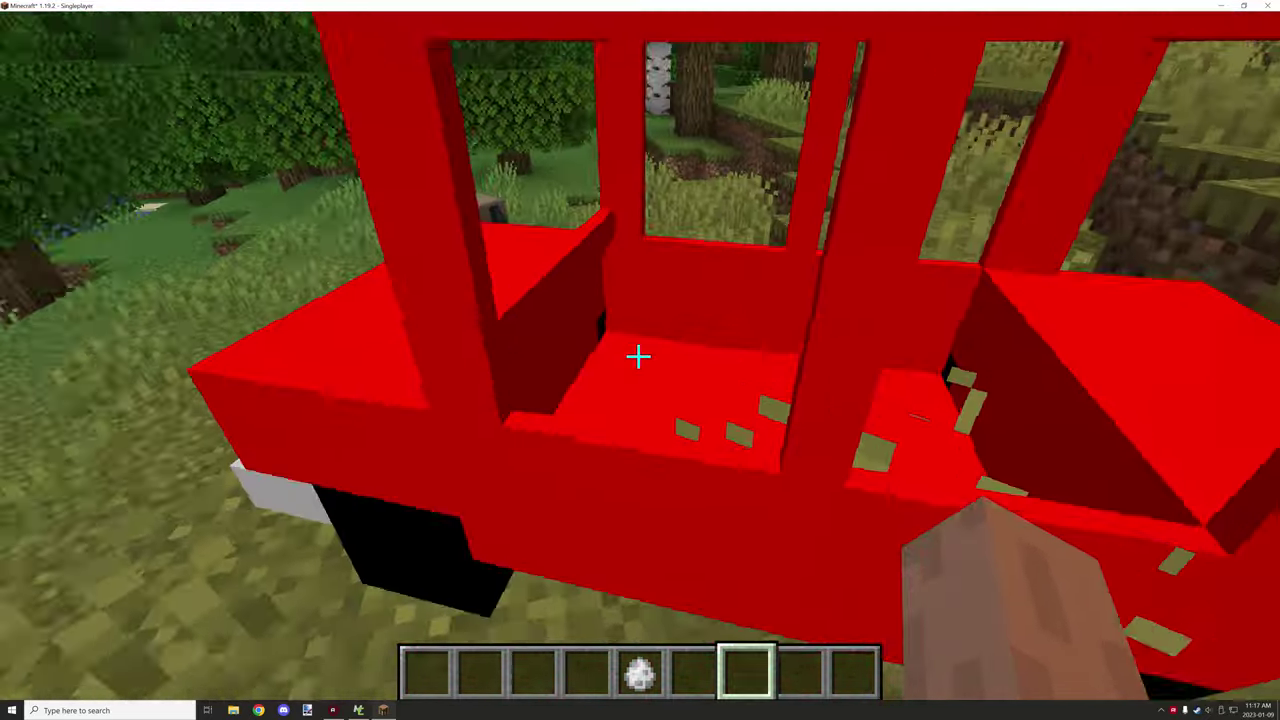
{"action": "key", "text": "a"}
{"action": "key", "text": "w"}
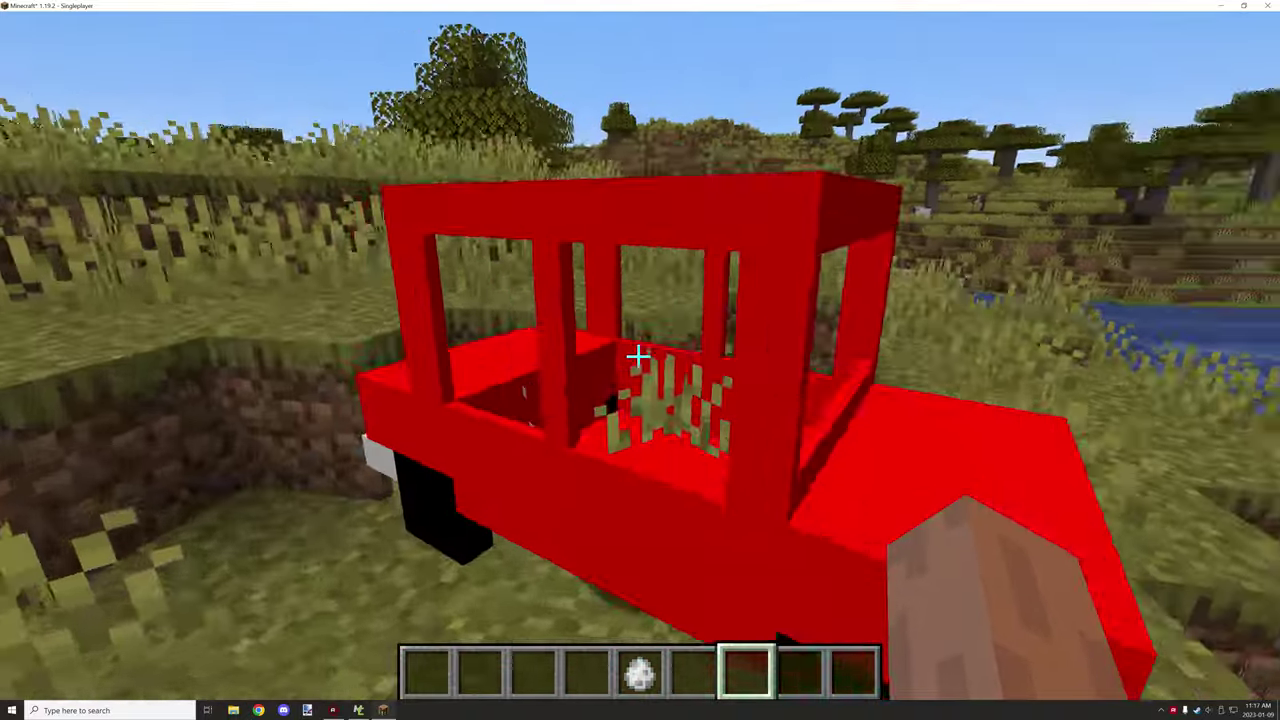
{"action": "key", "text": "space"}
{"action": "right_click", "coordinate": [638, 356]}
- Drive the car across the savanna's grassy hills and terrain steps to test how it handles uneven ground
{"action": "key", "text": "w"}
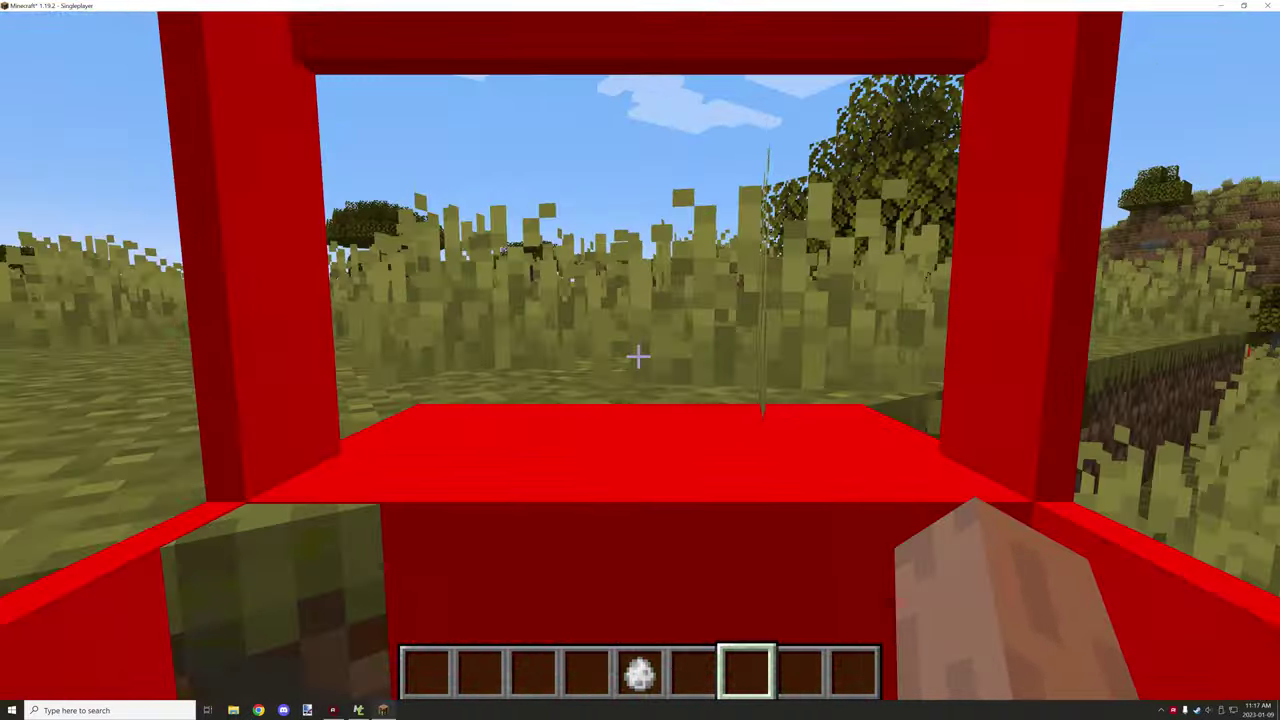
{"action": "key", "text": "w"}
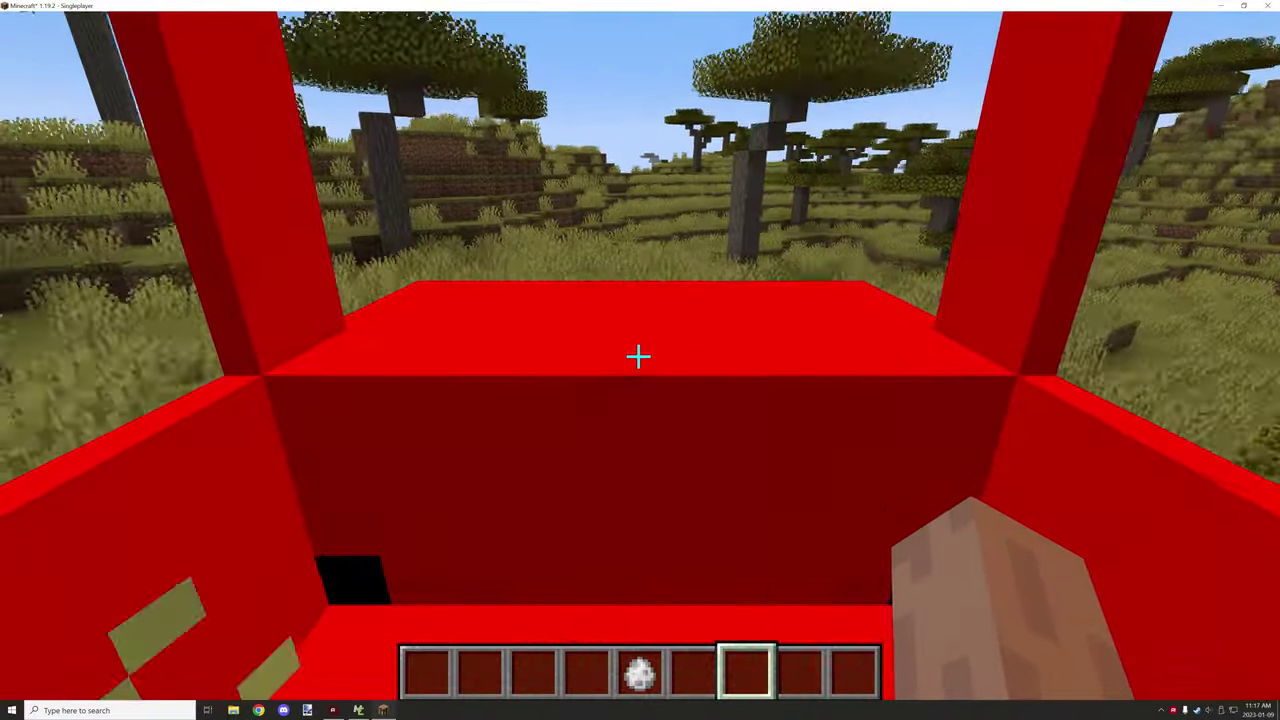
{"action": "key", "text": "w"}
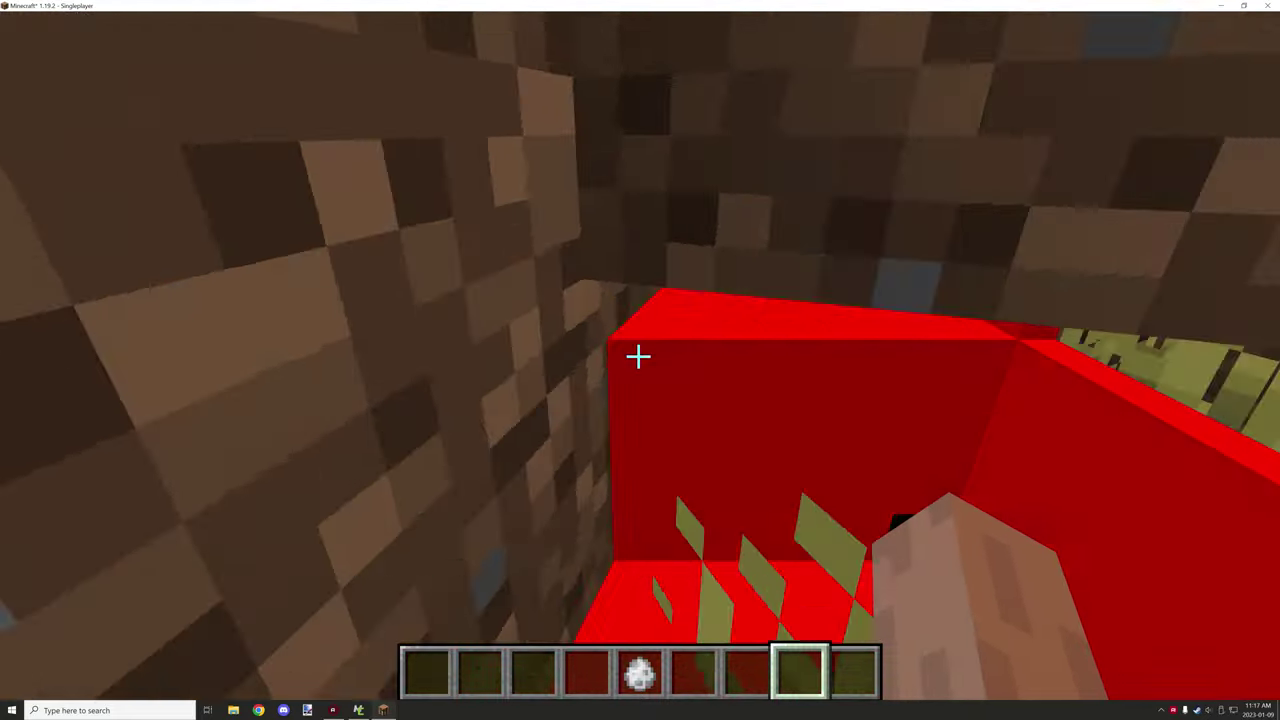
{"action": "key", "text": "w"}
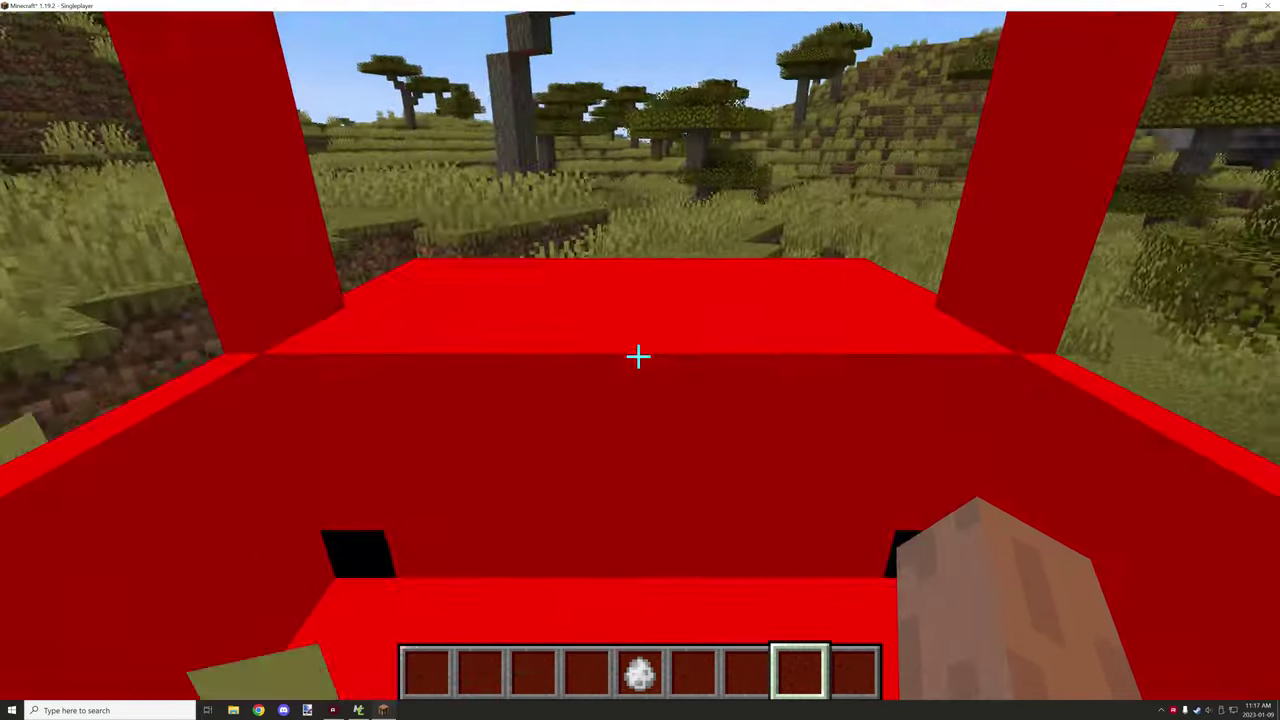
{"action": "key", "text": "w"}
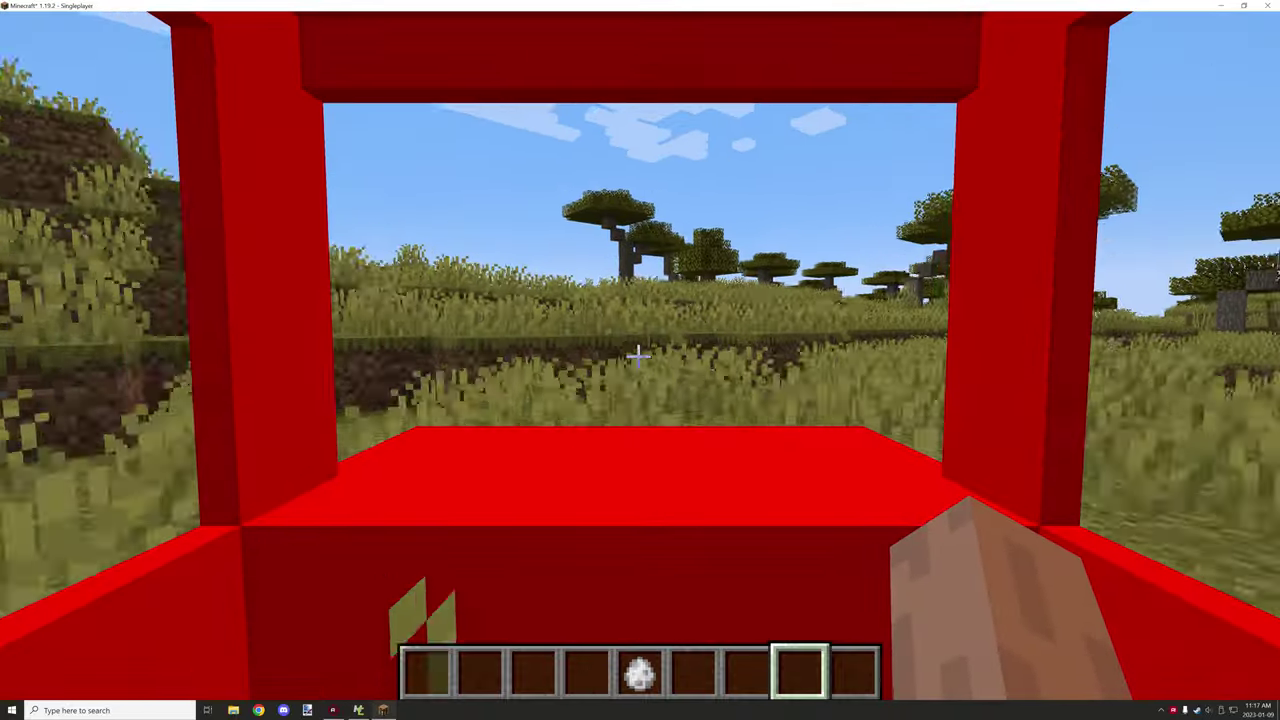
{"action": "key", "text": "w"}
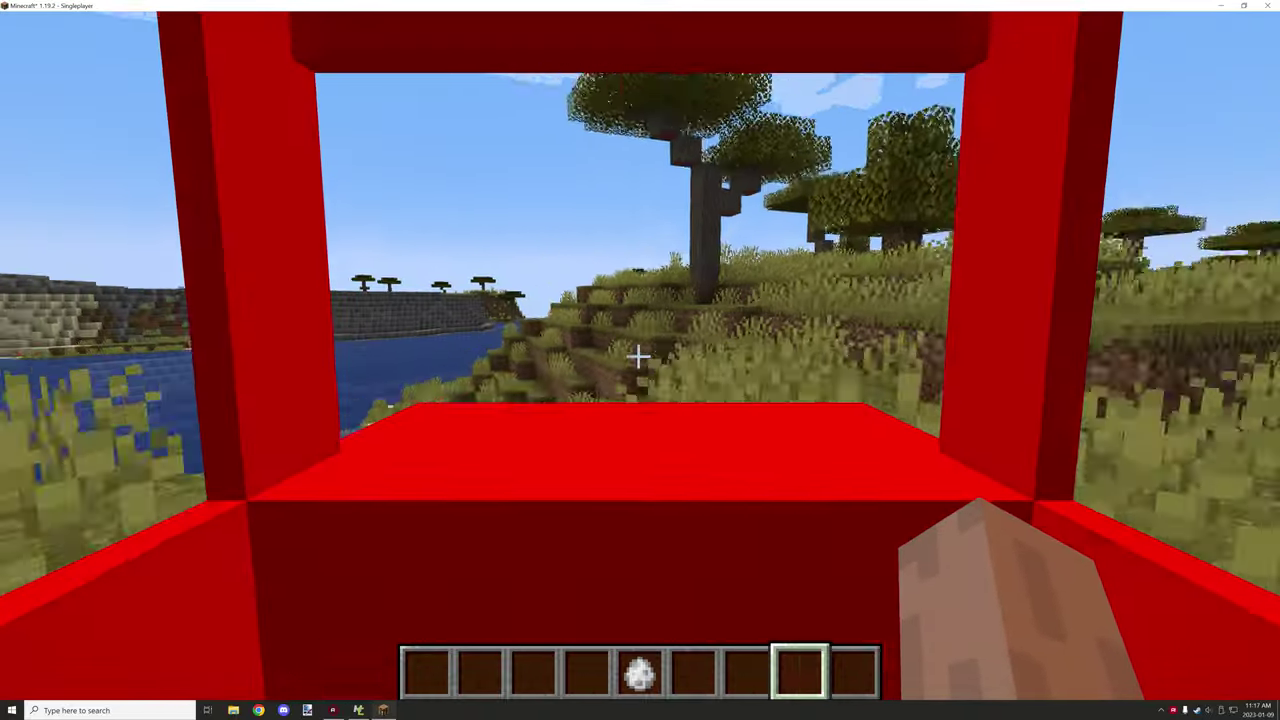
{"action": "key", "text": "w"}
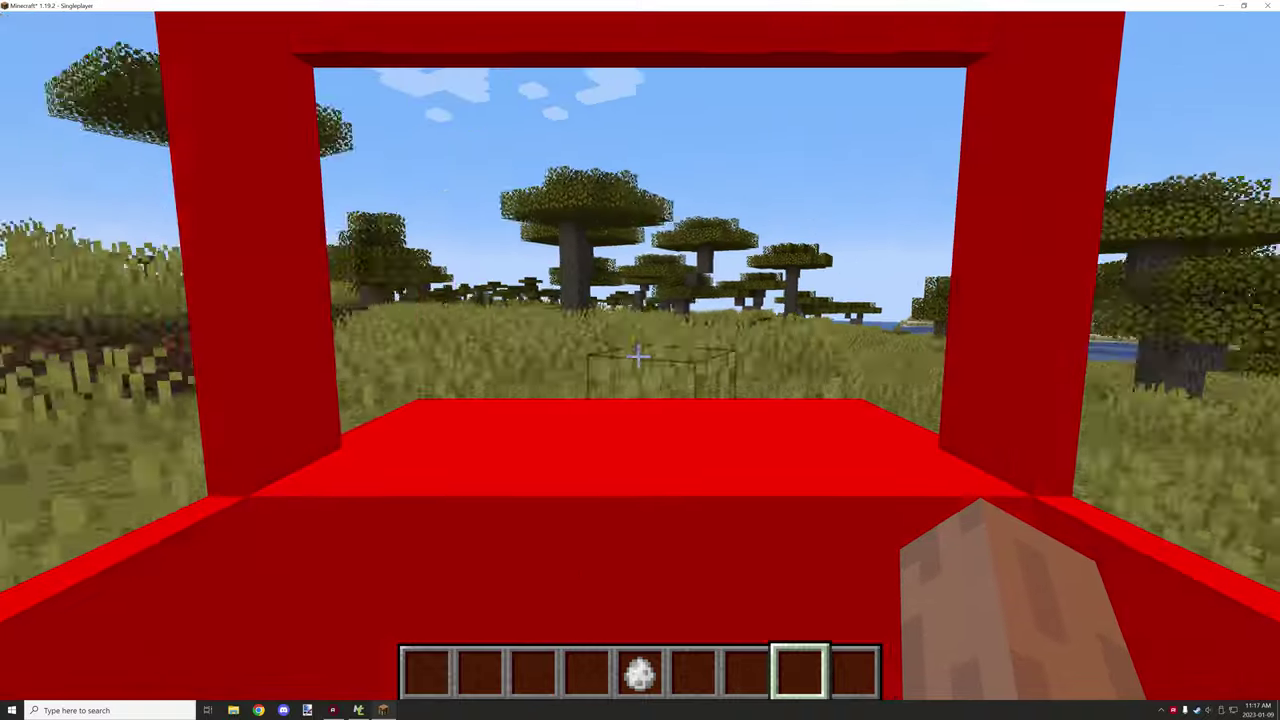
{"action": "key", "text": "w"}
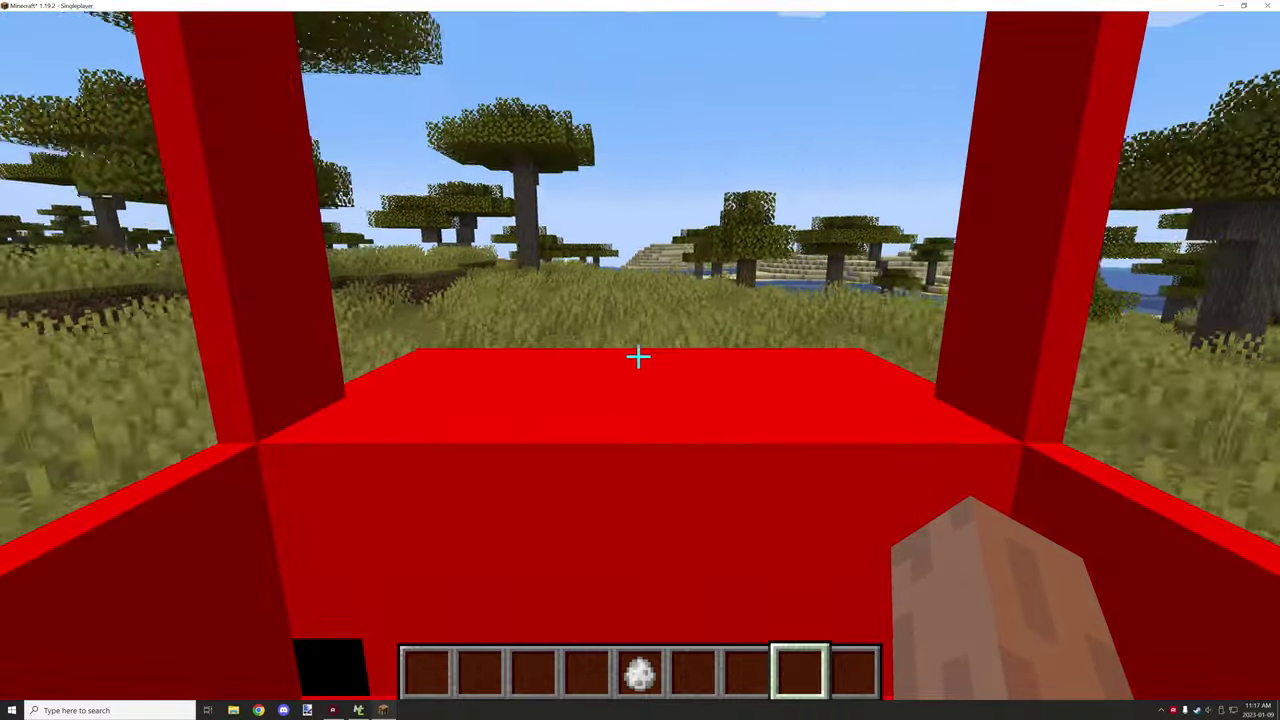
{"action": "key", "text": "w"}
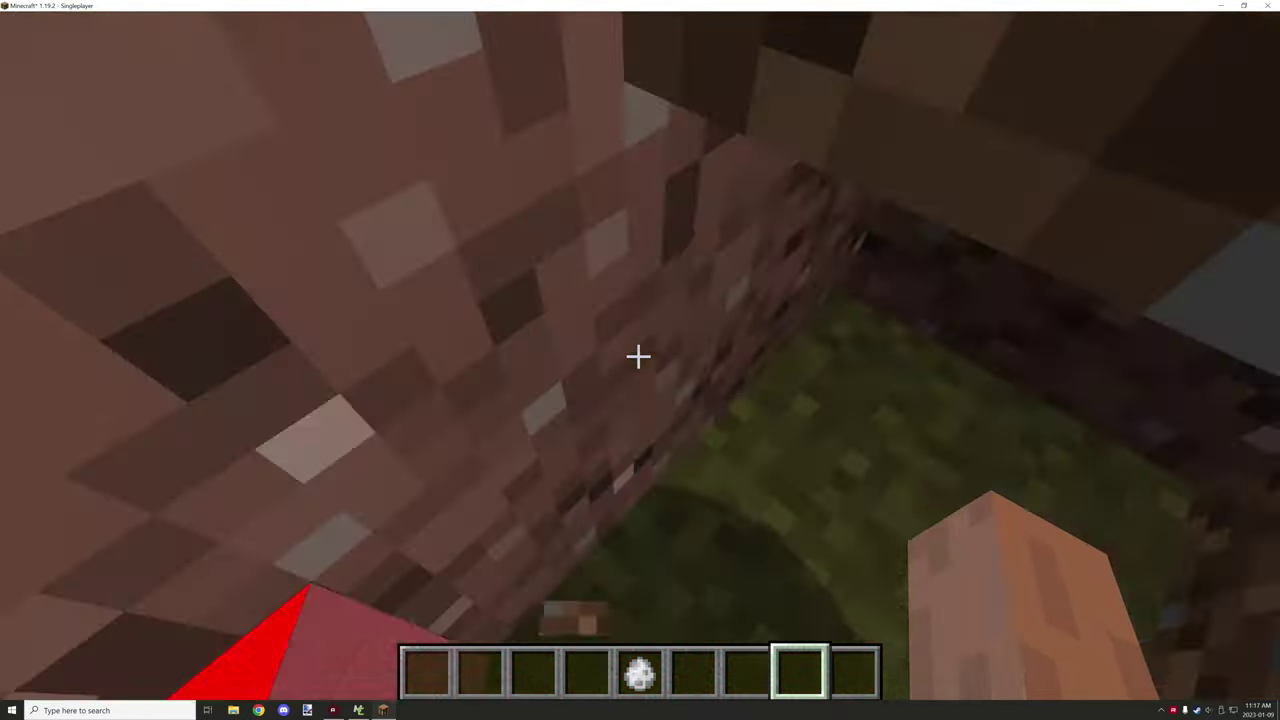
- Leave the dirt pit without the car and travel to the open sand near the lava pool
{"action": "key", "text": "w"}
{"action": "key", "text": "w"}
{"action": "key", "text": "space"}
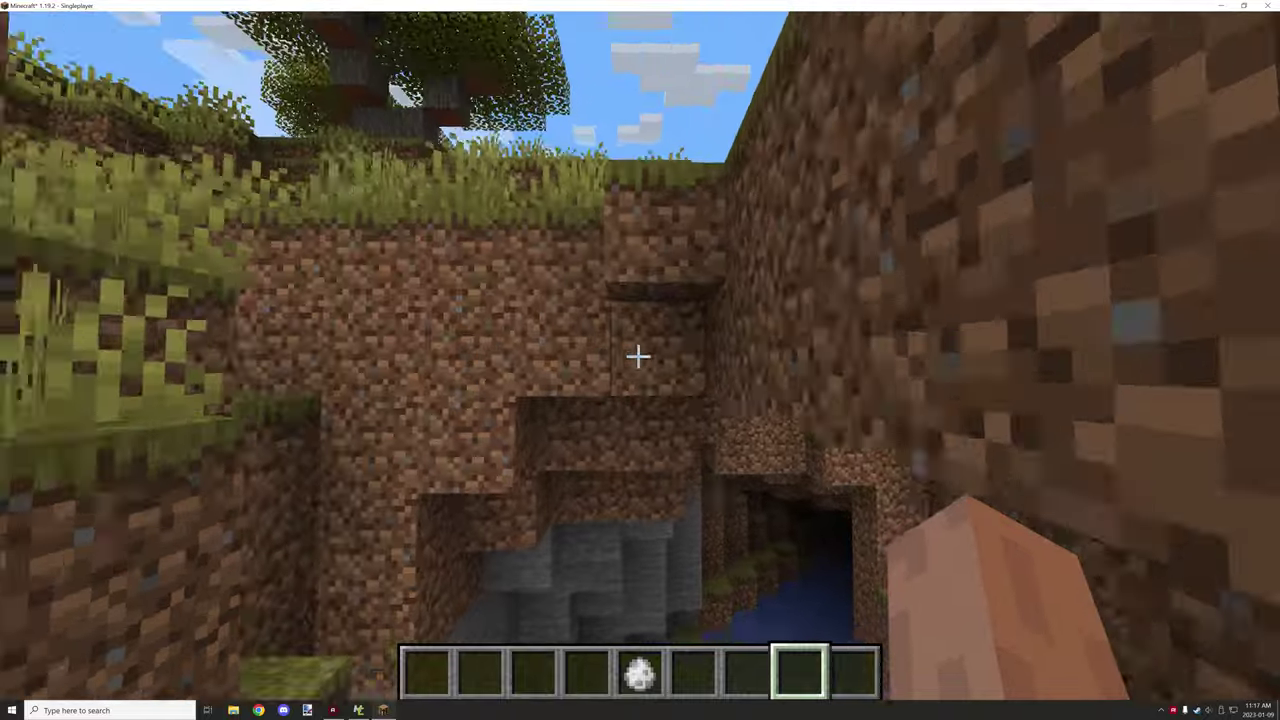
{"action": "key", "text": "w"}
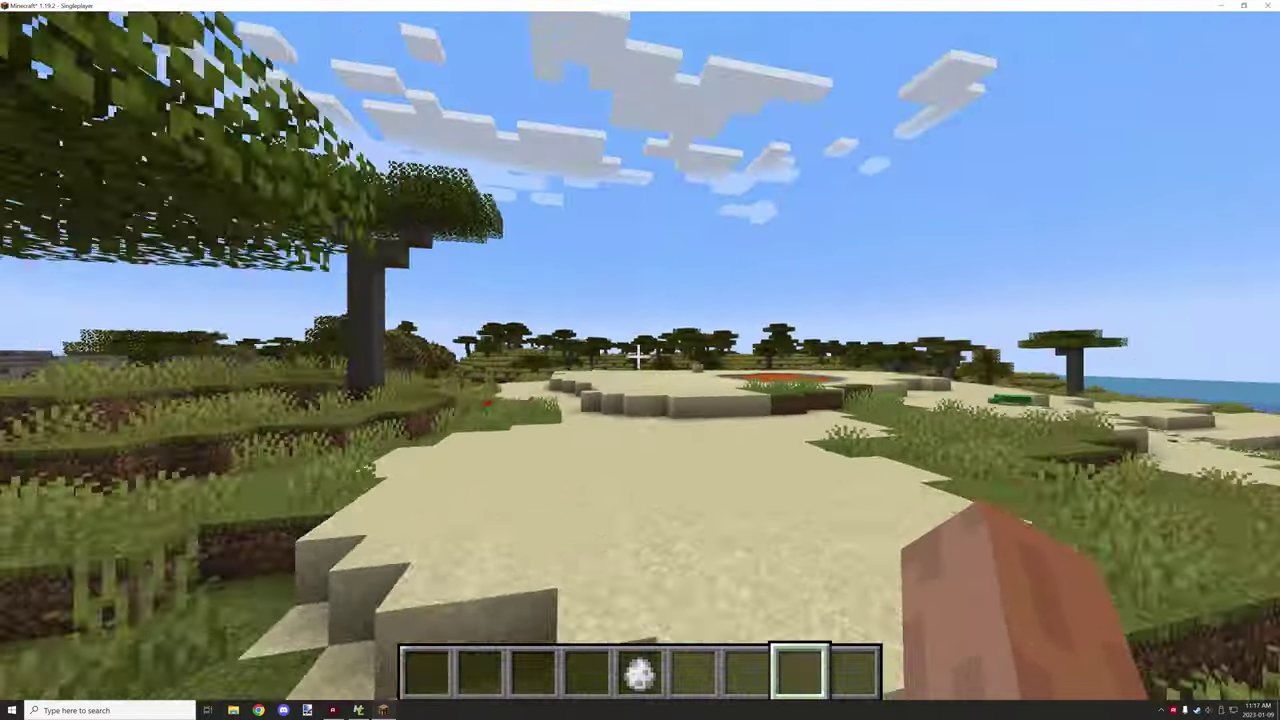
{"action": "key", "text": "w"}
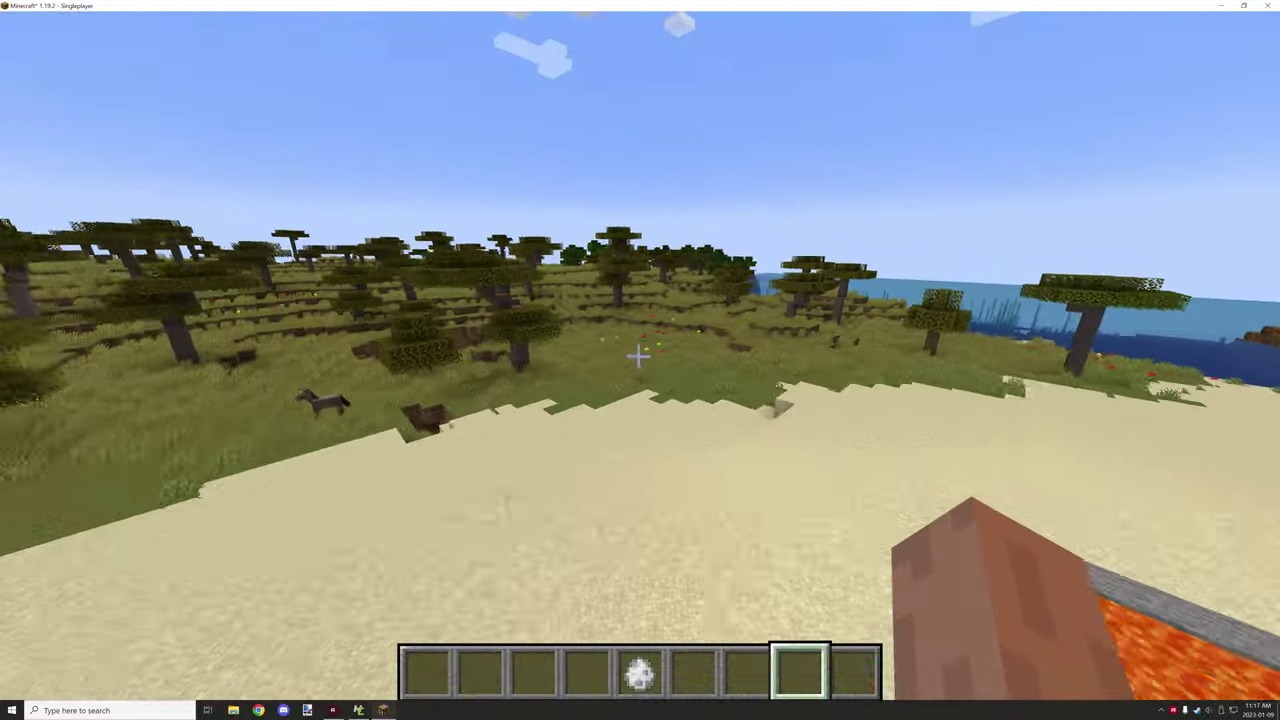
- Spawn another car on the open sand with the Car Spawn Egg, switch to an empty hotbar slot and walk around the car
{"action": "scroll", "coordinate": [639, 356], "scroll_direction": "down", "scroll_amount": 5}
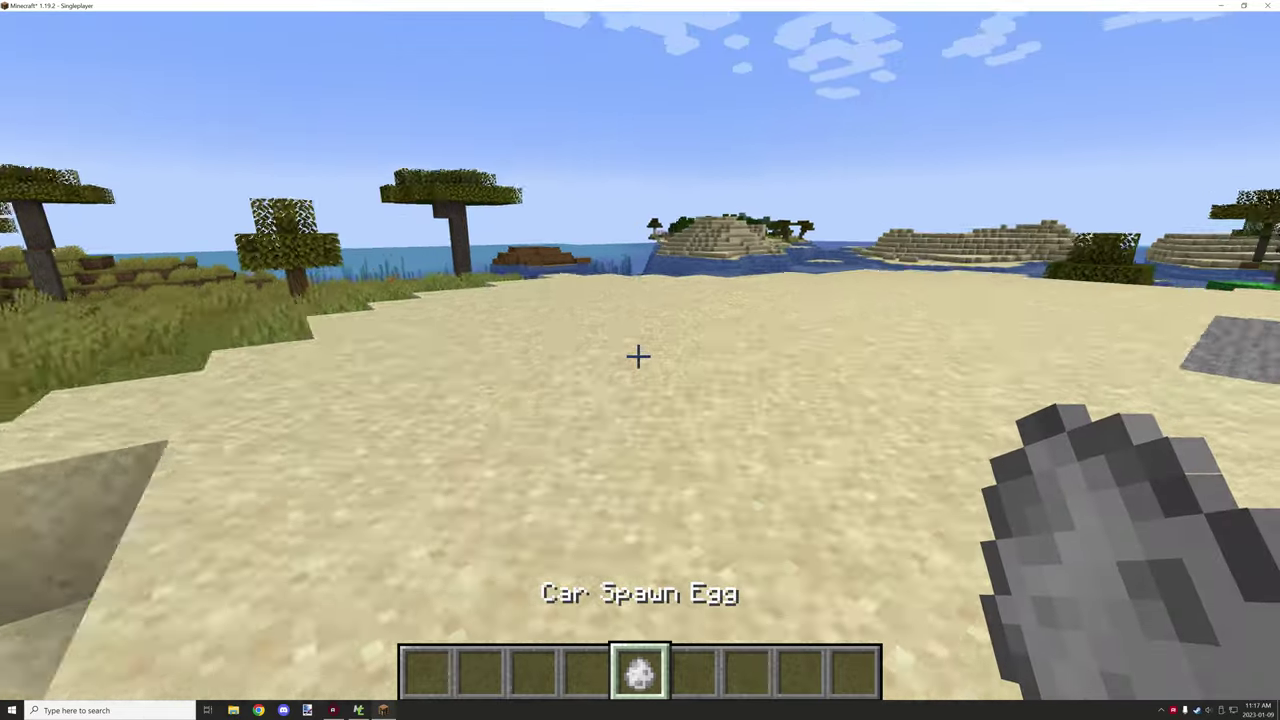
{"action": "right_click", "coordinate": [638, 356]}
{"action": "key", "text": "8"}
{"action": "key", "text": "d"}
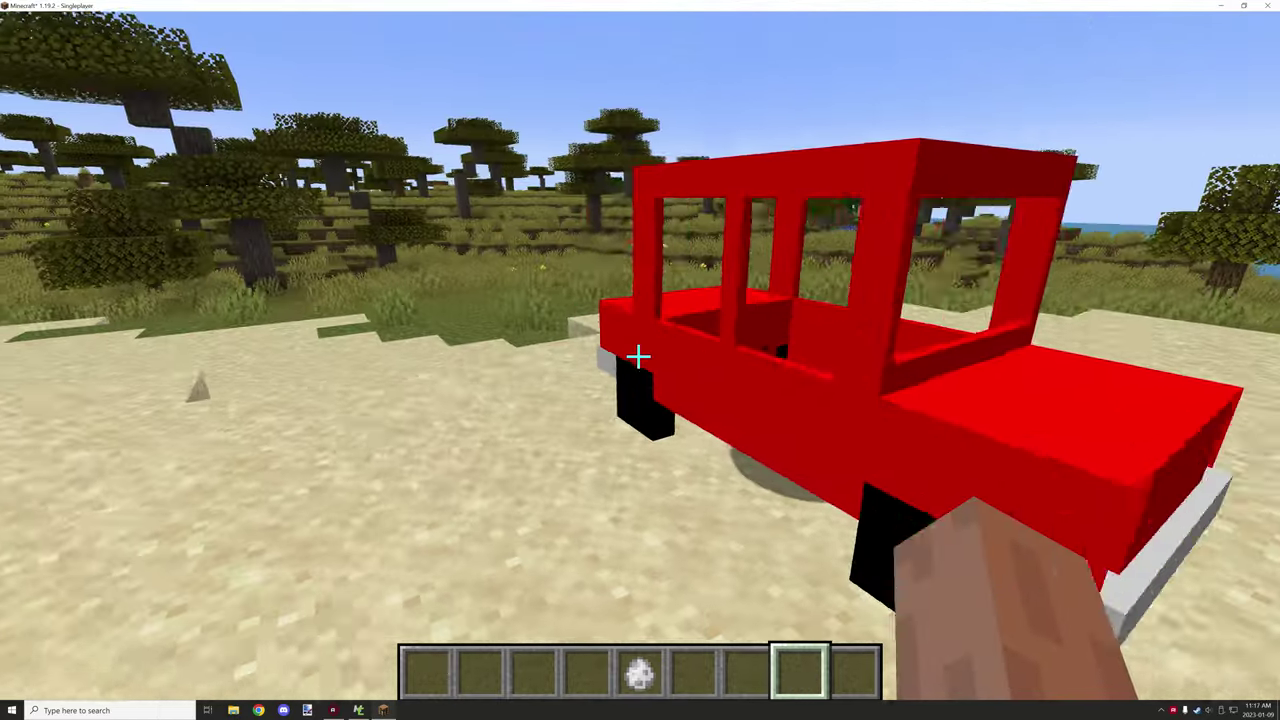
{"action": "key", "text": "w"}
{"action": "key", "text": "d"}
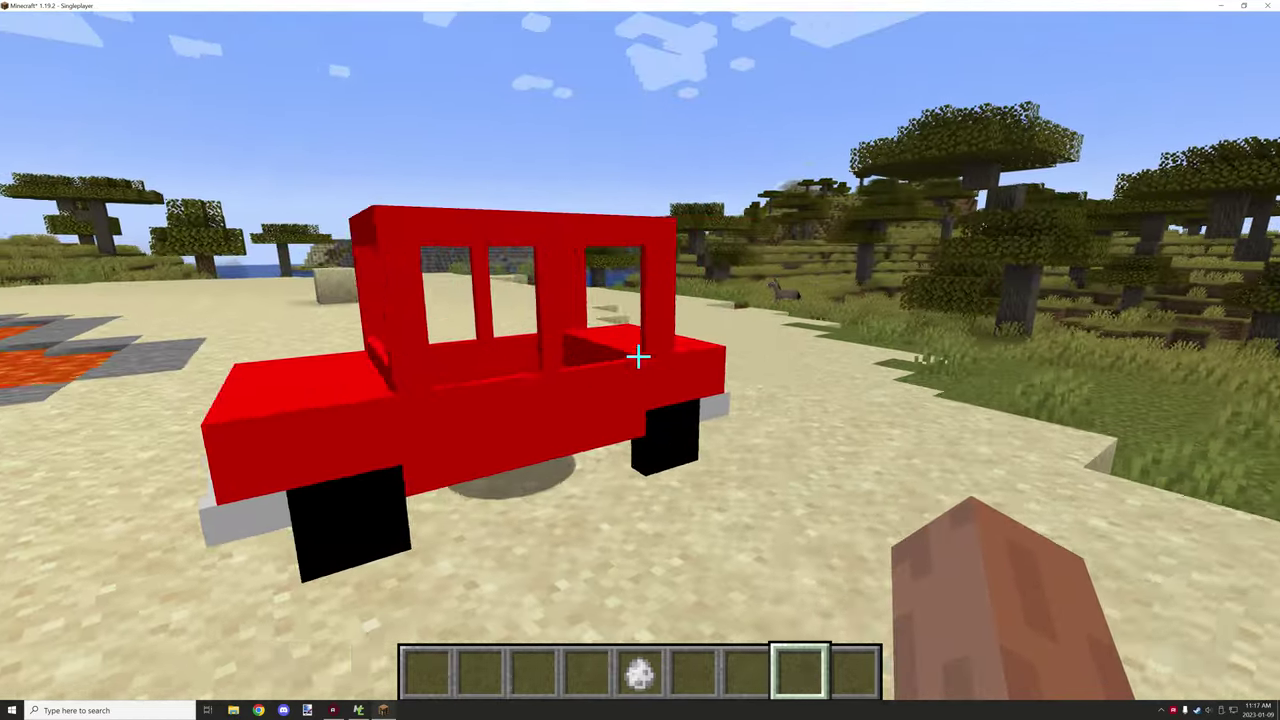